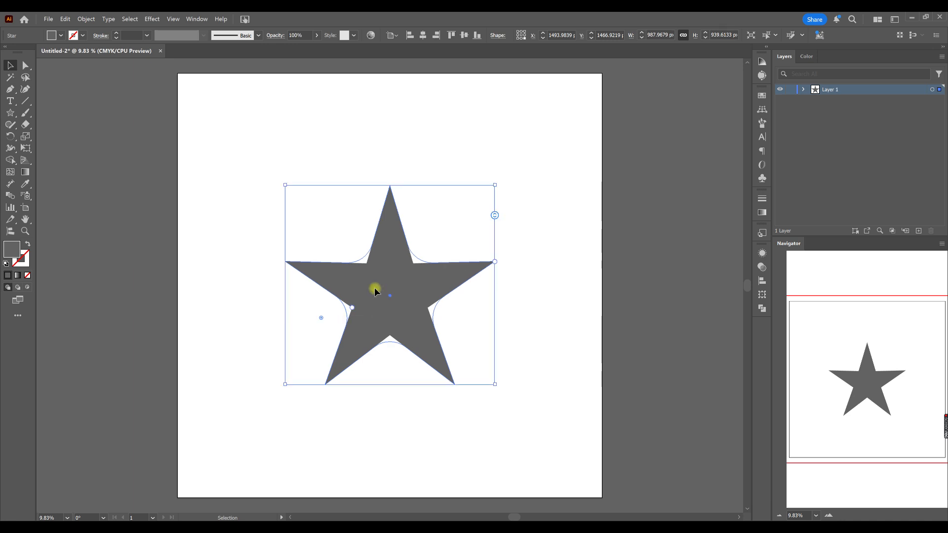
# Step: Round the star's corners and adjust its outer and inner radii to make a plump star about 733 by 700 px
pyautogui.moveTo(480, 269)
pyautogui.mouseDown()
pyautogui.moveTo(461, 271)
pyautogui.moveTo(494, 260)
pyautogui.mouseUp()
pyautogui.moveTo(495, 206); pyautogui.dragTo(494, 220)
pyautogui.moveTo(495, 261); pyautogui.dragTo(444, 227)
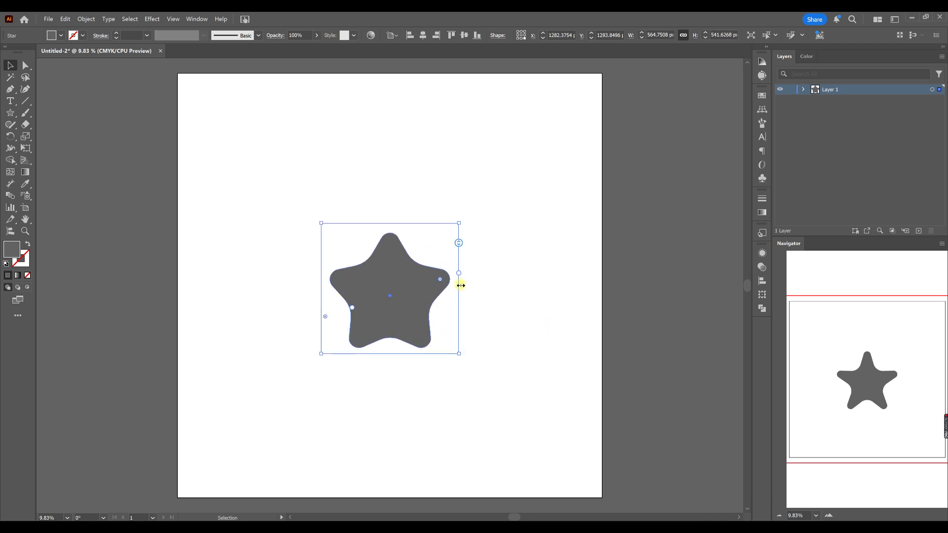
pyautogui.moveTo(458, 273); pyautogui.dragTo(457, 275)
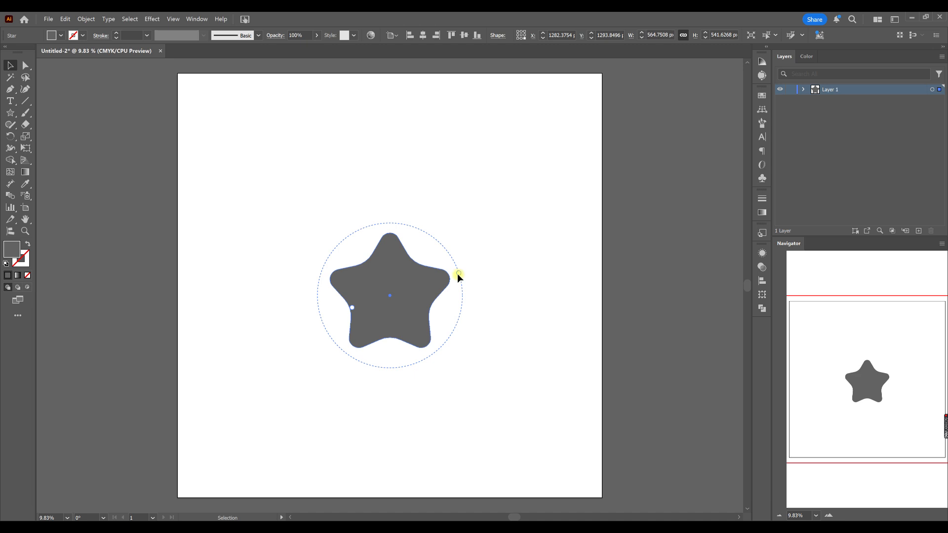
pyautogui.moveTo(457, 271)
pyautogui.mouseDown()
pyautogui.moveTo(485, 268)
pyautogui.moveTo(474, 270)
pyautogui.mouseUp()
pyautogui.moveTo(341, 313); pyautogui.dragTo(349, 310)
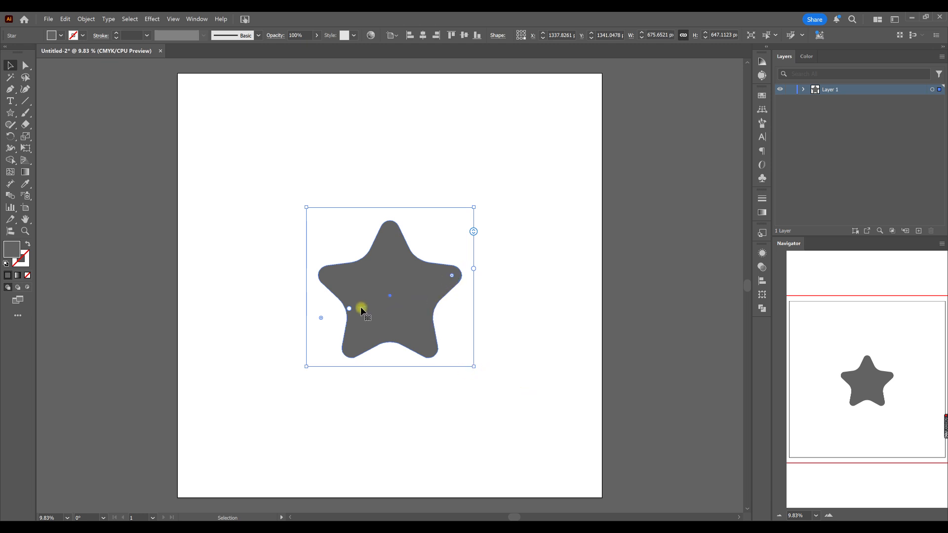
pyautogui.moveTo(350, 309)
pyautogui.mouseDown()
pyautogui.moveTo(356, 304)
pyautogui.moveTo(333, 307)
pyautogui.moveTo(342, 307)
pyautogui.mouseUp()
pyautogui.moveTo(456, 273); pyautogui.dragTo(461, 275)
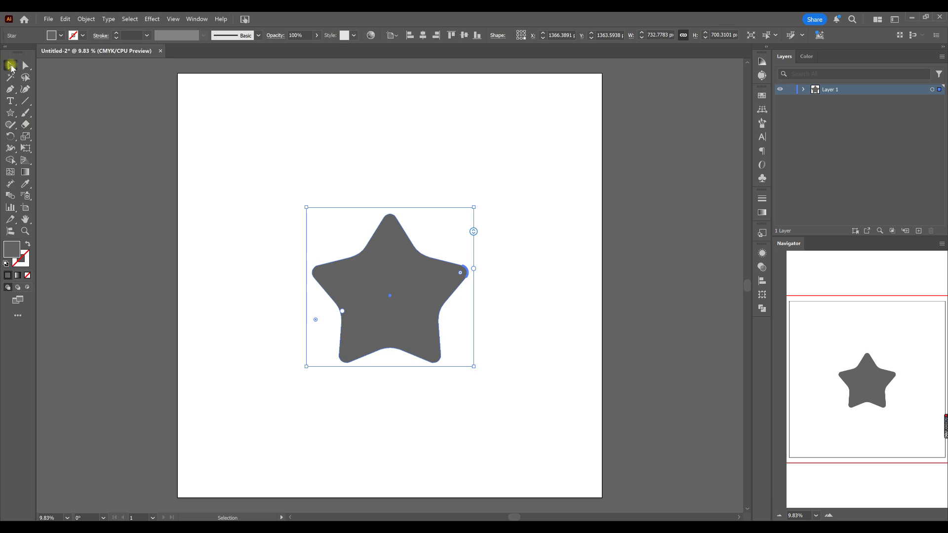
# Step: Apply the 3D Inflate effect to the star and set its volume to 60%
pyautogui.click(299, 180)
pyautogui.click(384, 292)
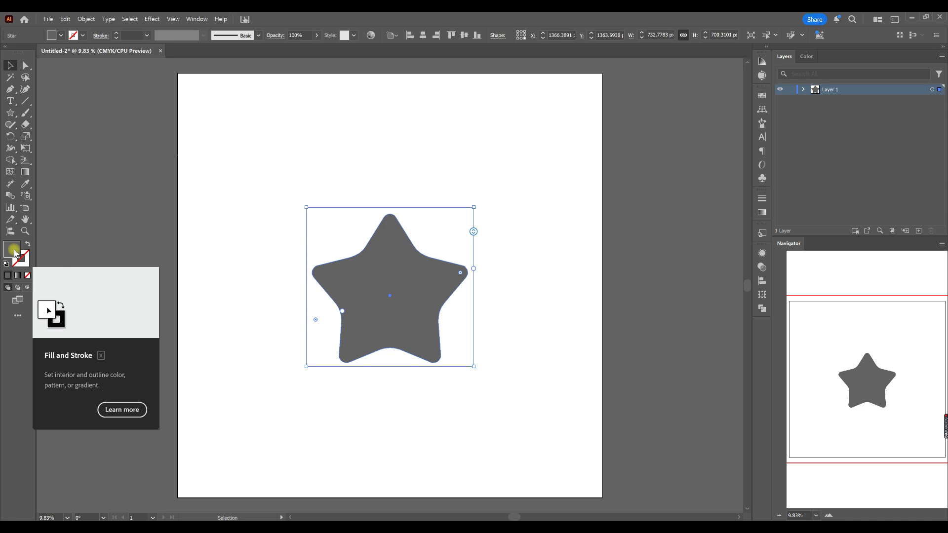
pyautogui.click(153, 20)
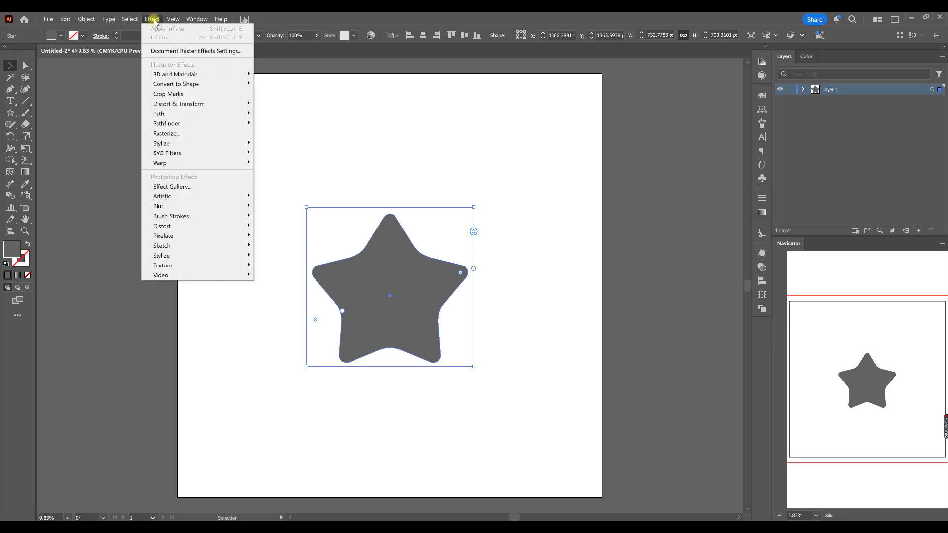
pyautogui.moveTo(175, 74)
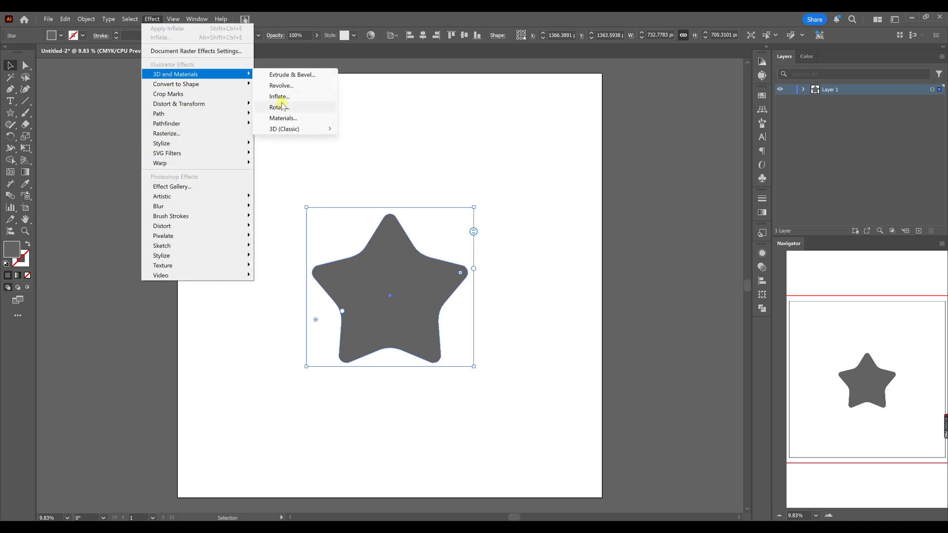
pyautogui.click(284, 97)
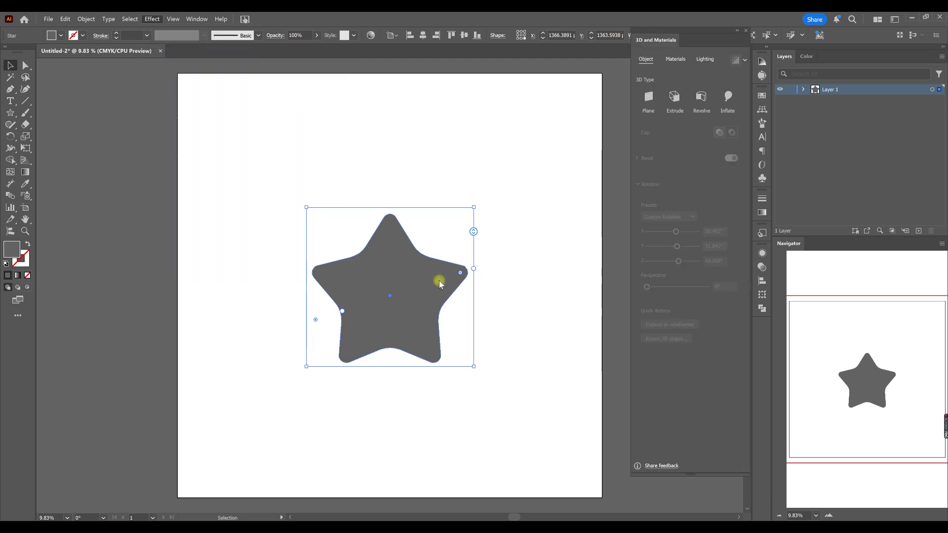
pyautogui.click(728, 97)
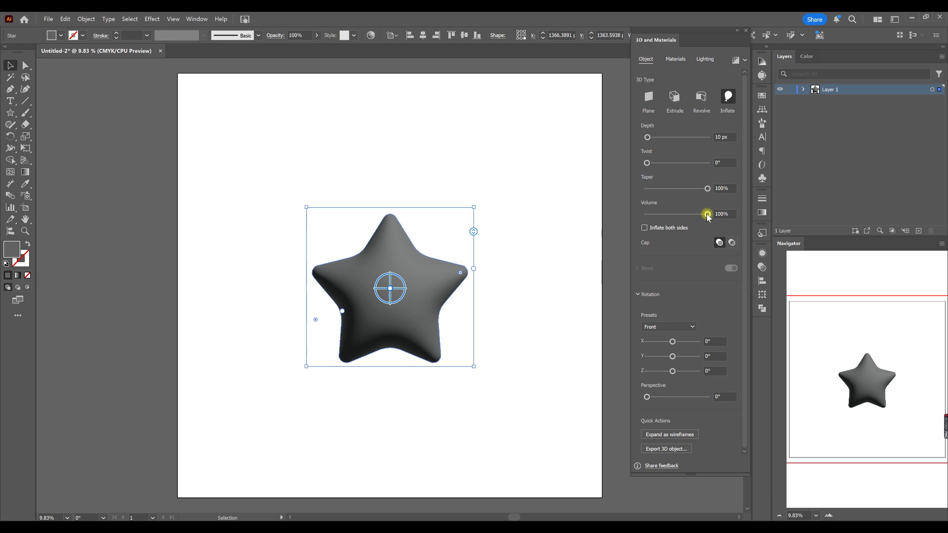
pyautogui.moveTo(708, 216); pyautogui.dragTo(684, 217)
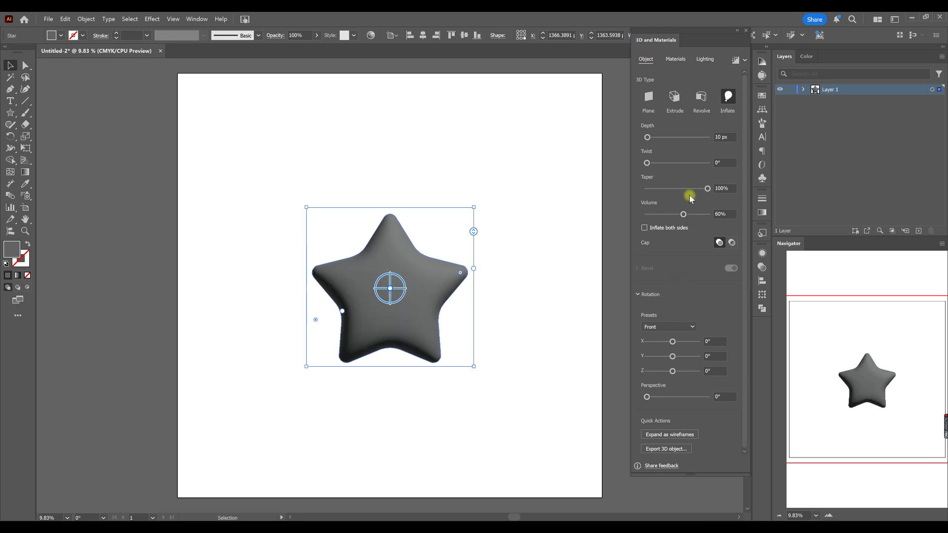
# Step: Apply the Gold Leaf Fold material to the inflated star
pyautogui.click(681, 60)
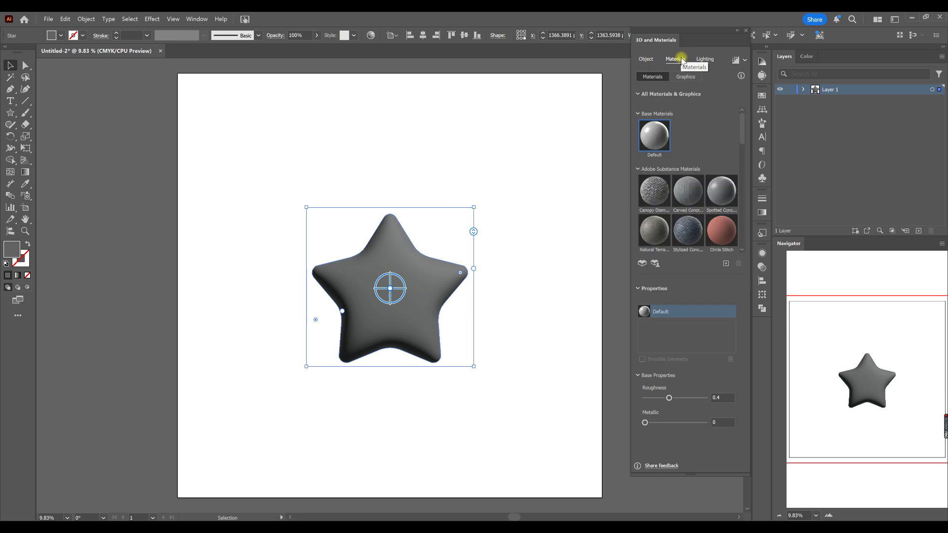
pyautogui.scroll(-6, 665, 214)
pyautogui.scroll(-1, 665, 213)
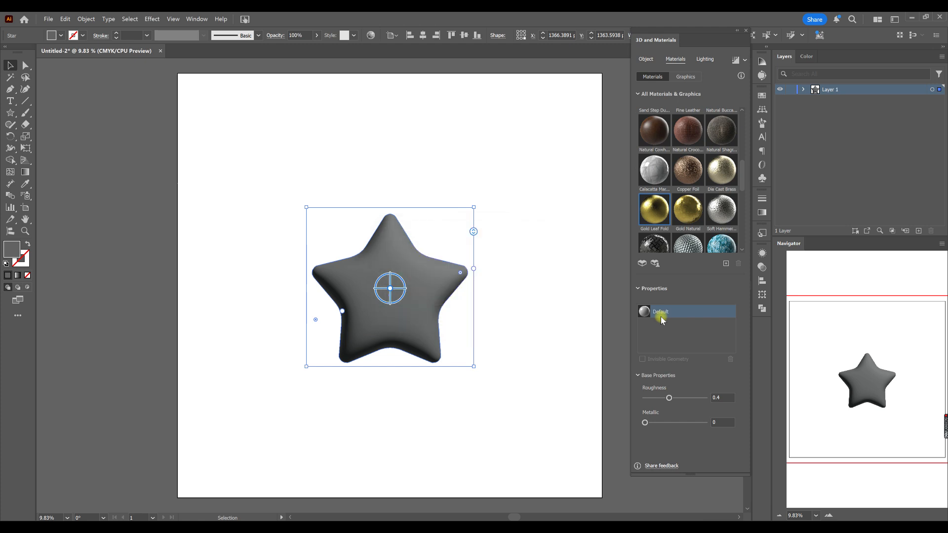
pyautogui.scroll(-2, 740, 354)
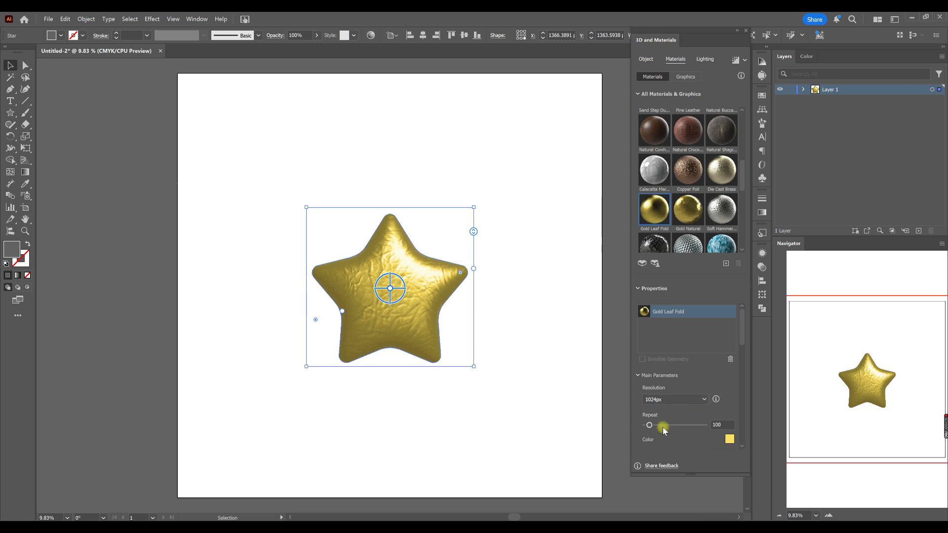
# Step: Set the gold material's fold variation and grain intensity to 0 and its roughness to 0.29
pyautogui.scroll(-2, 670, 417)
pyautogui.scroll(2, 670, 416)
pyautogui.scroll(-4, 693, 383)
pyautogui.scroll(-2, 693, 384)
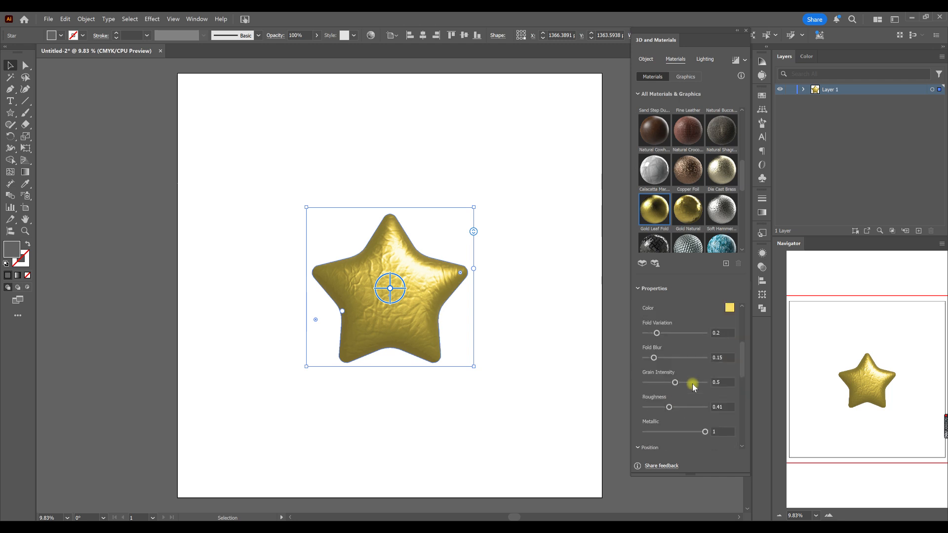
pyautogui.moveTo(657, 334); pyautogui.dragTo(636, 333)
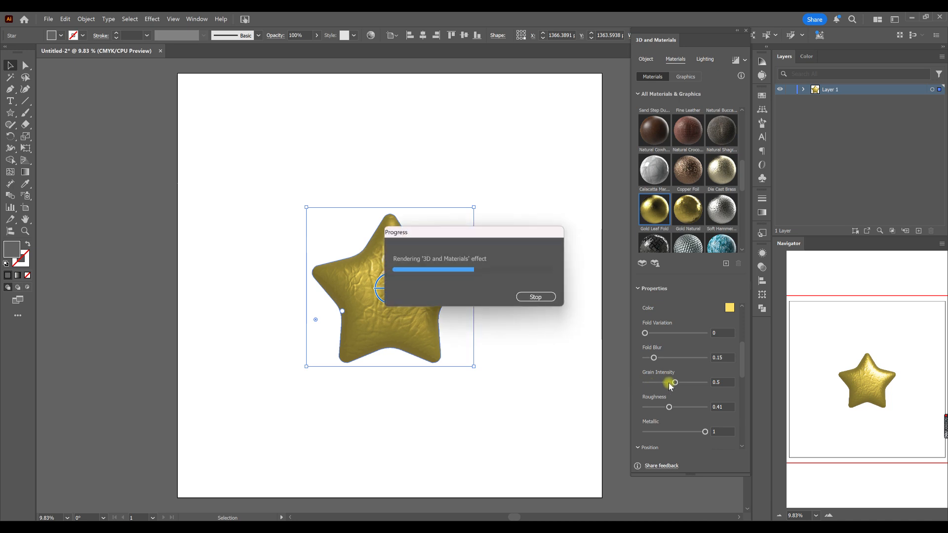
pyautogui.moveTo(674, 383)
pyautogui.mouseDown()
pyautogui.moveTo(640, 381)
pyautogui.moveTo(663, 382)
pyautogui.mouseUp()
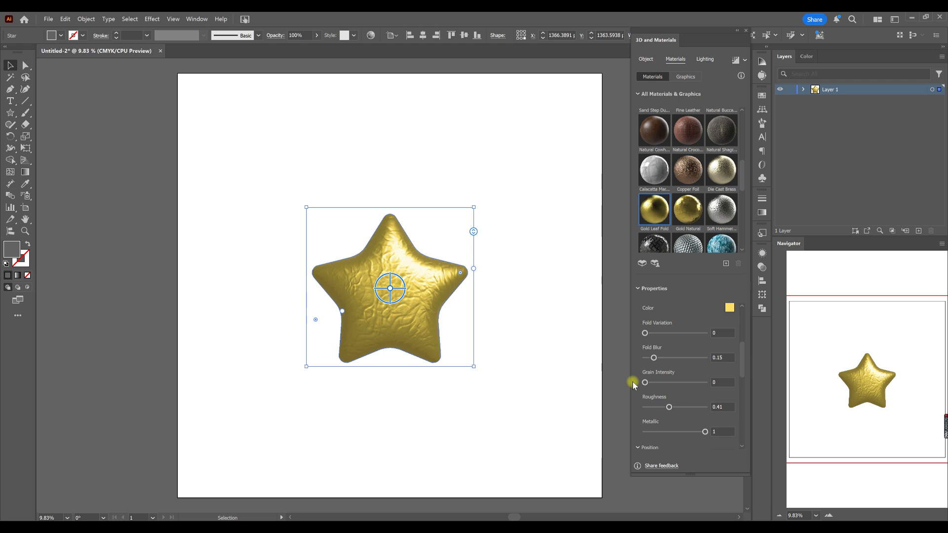
pyautogui.moveTo(673, 407); pyautogui.dragTo(661, 410)
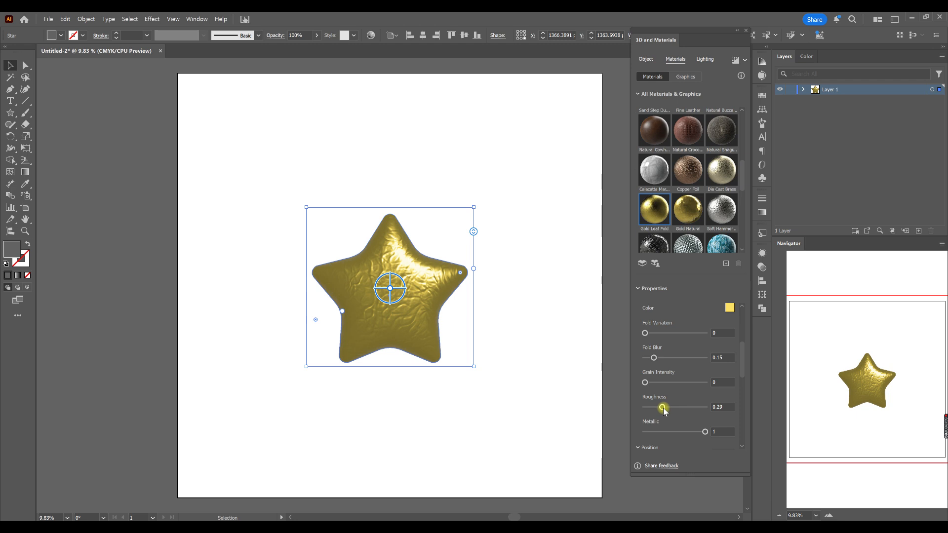
# Step: Smooth the gold surface by setting normal intensity and height range to 0 and lowering the height position
pyautogui.scroll(-5, 720, 372)
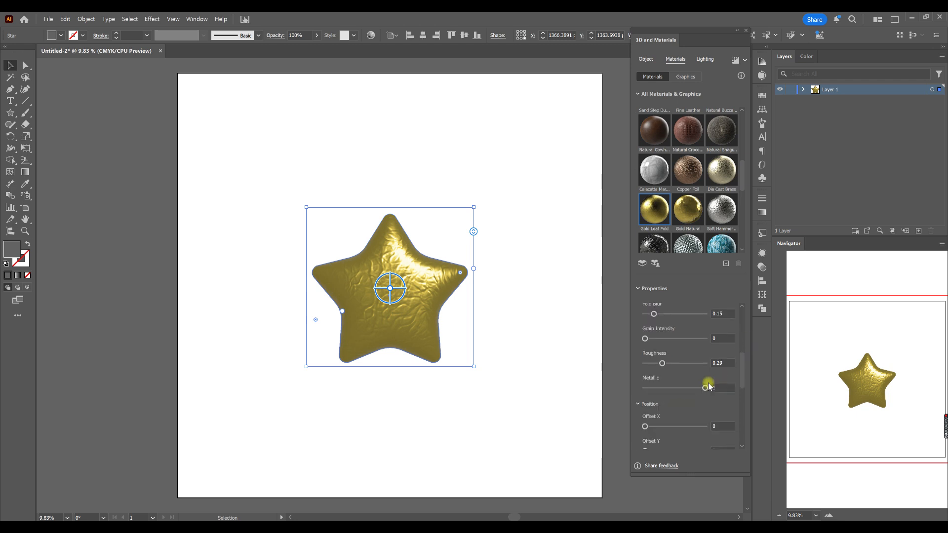
pyautogui.scroll(-2, 708, 383)
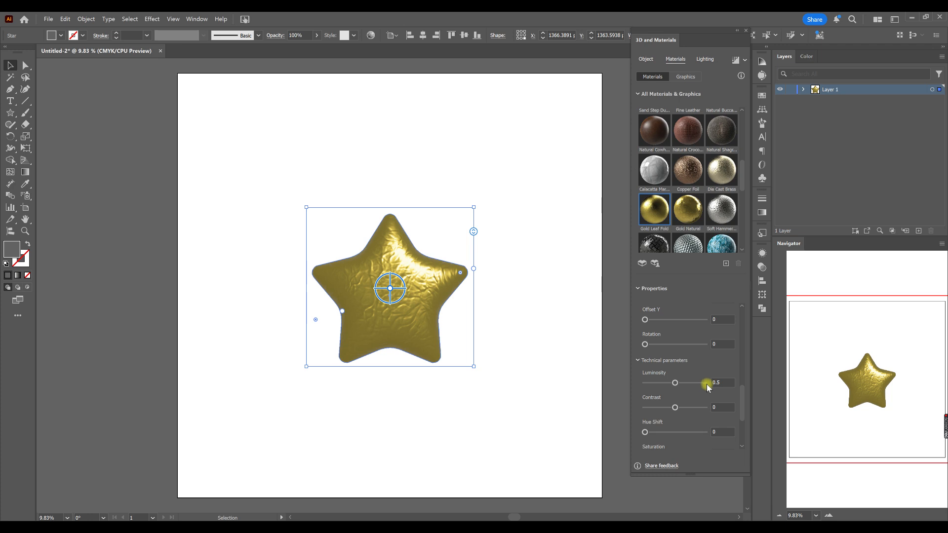
pyautogui.moveTo(677, 388); pyautogui.dragTo(675, 386)
pyautogui.scroll(-3, 673, 390)
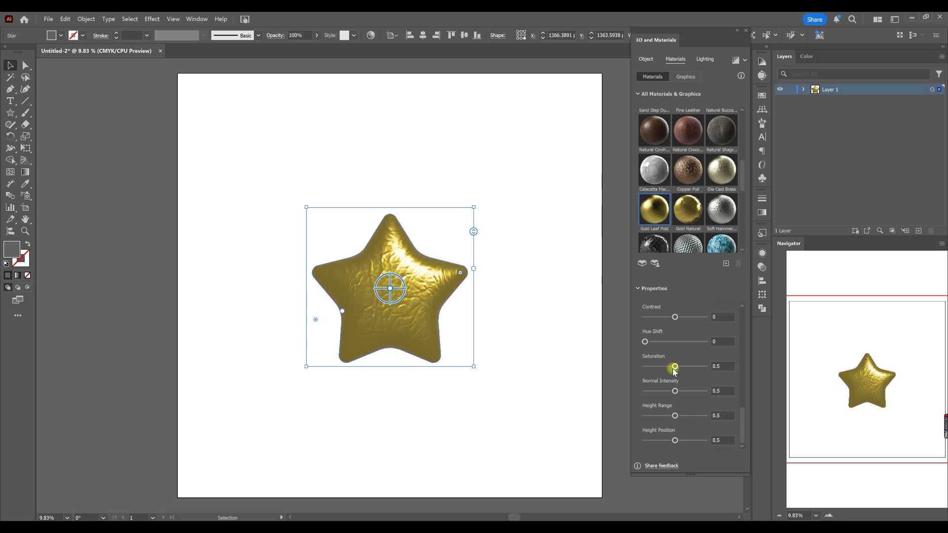
pyautogui.moveTo(674, 392); pyautogui.dragTo(641, 394)
pyautogui.moveTo(675, 416); pyautogui.dragTo(629, 420)
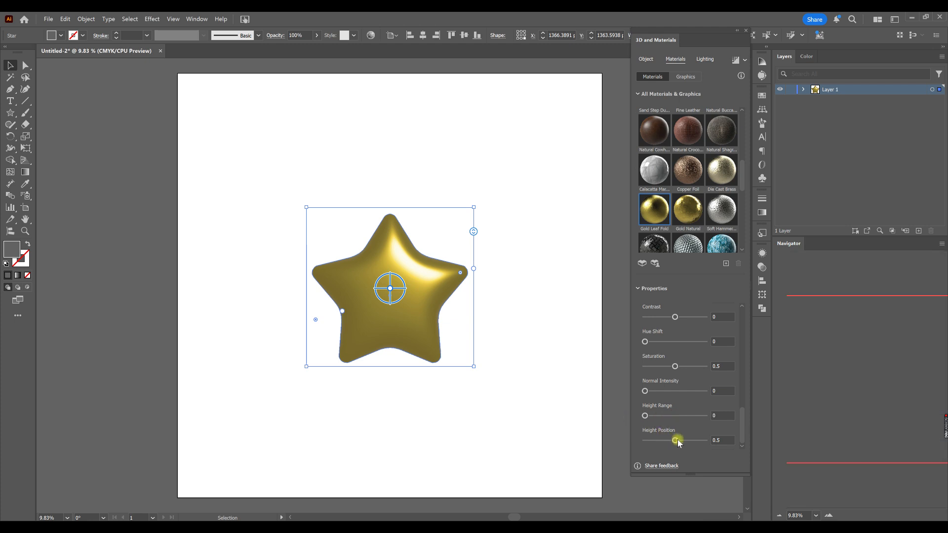
pyautogui.moveTo(676, 441); pyautogui.dragTo(641, 439)
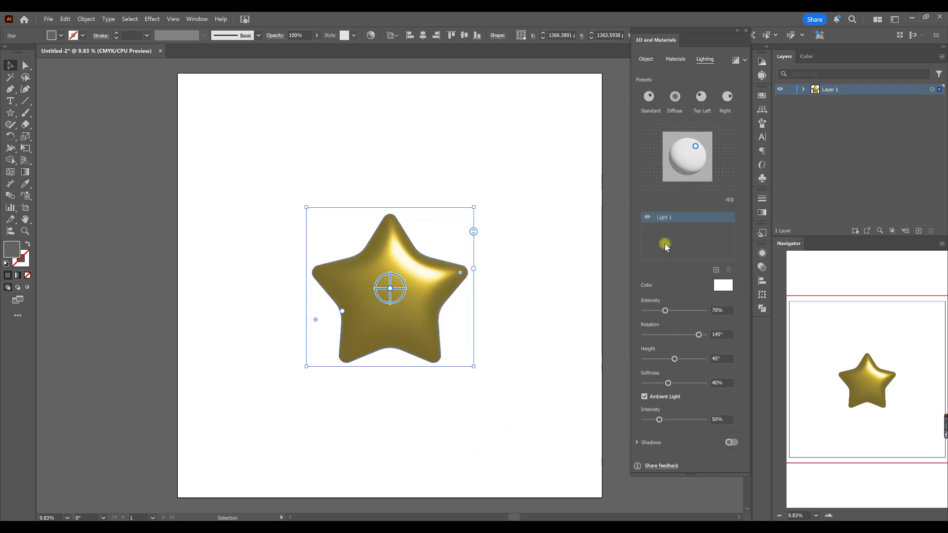
# Step: Change the colour of Light 1 to a pale cream with a hue of about 38°
pyautogui.click(724, 285)
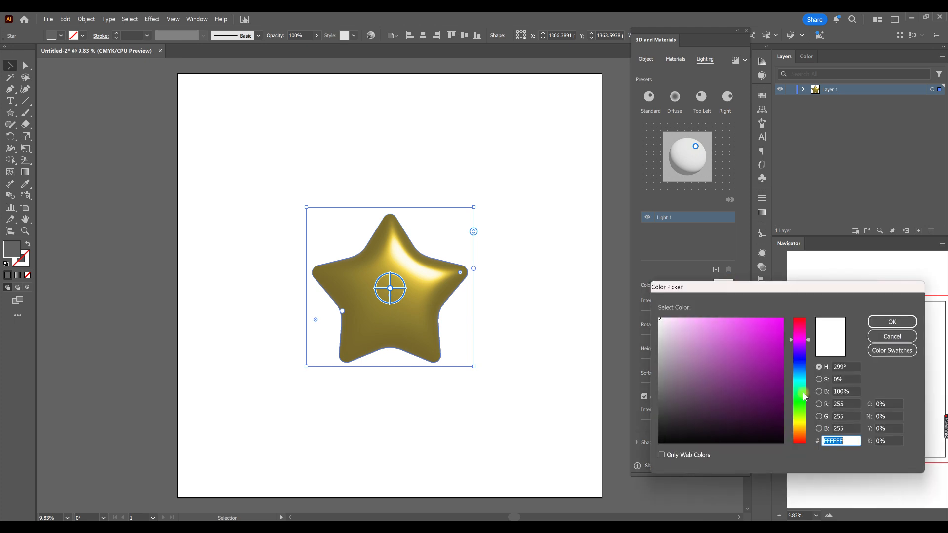
pyautogui.click(800, 428)
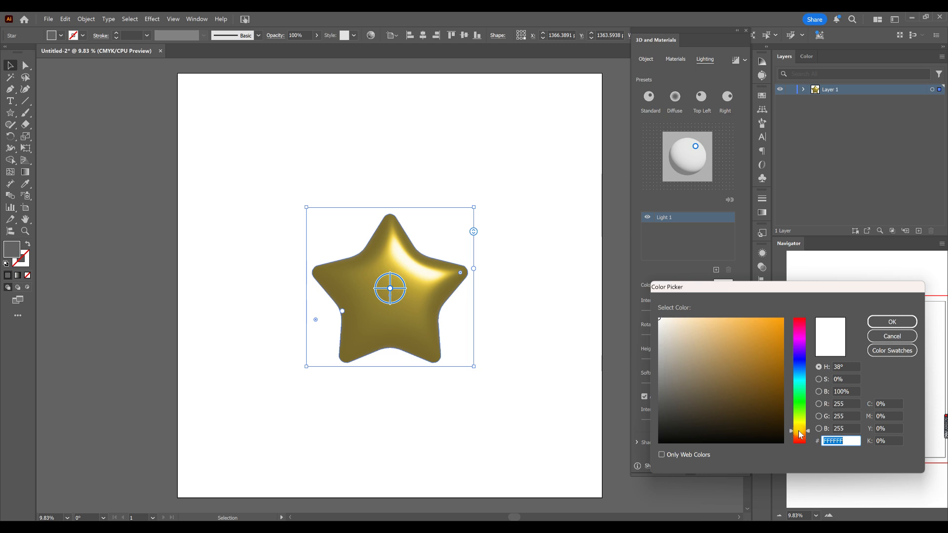
pyautogui.click(675, 320)
pyautogui.moveTo(675, 321); pyautogui.dragTo(674, 318)
pyautogui.click(876, 324)
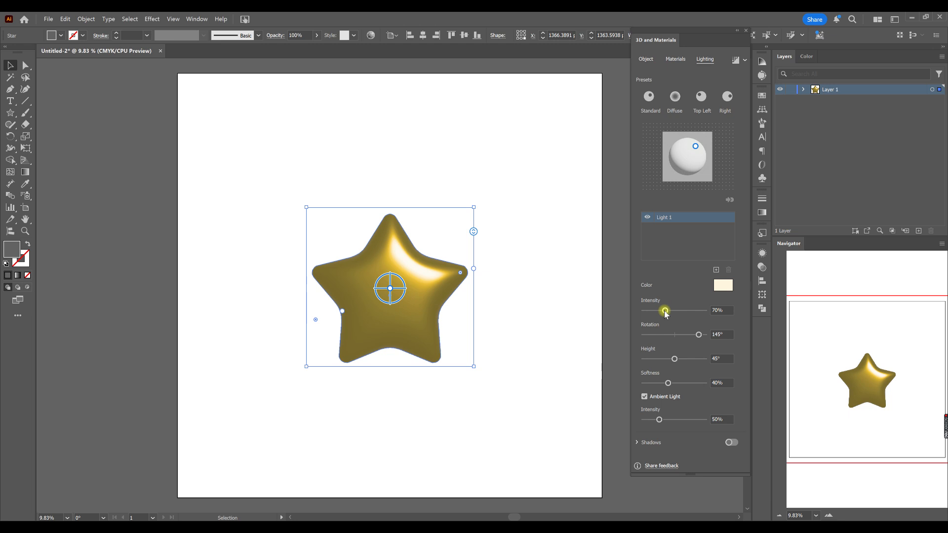
# Step: Set Light 1 to 168% intensity, -121° rotation, 26° height and 0% softness
pyautogui.moveTo(665, 313); pyautogui.dragTo(696, 314)
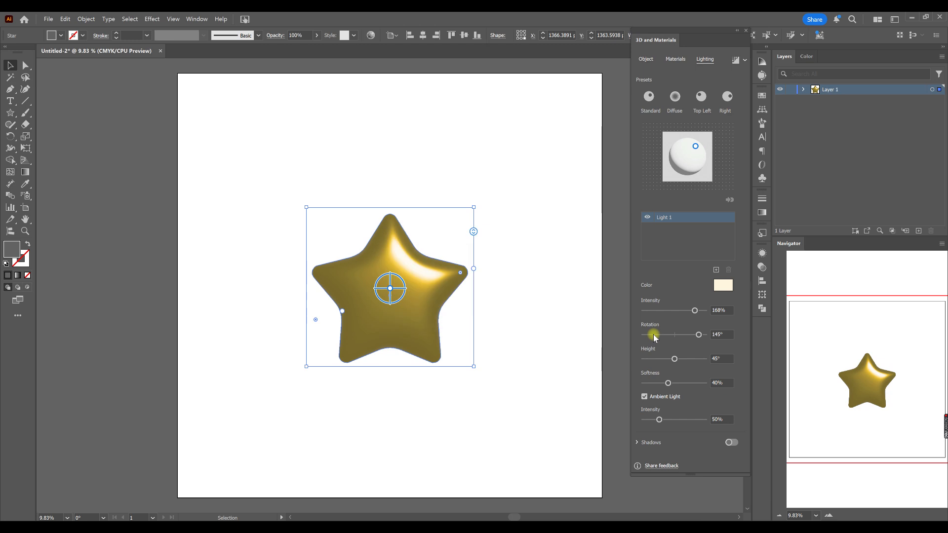
pyautogui.moveTo(698, 336); pyautogui.dragTo(657, 335)
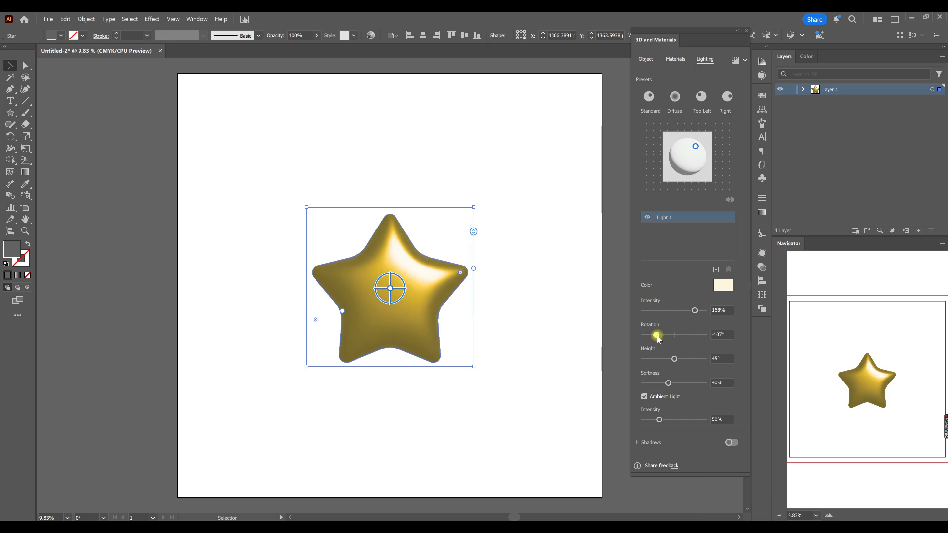
pyautogui.moveTo(657, 335); pyautogui.dragTo(655, 336)
pyautogui.moveTo(656, 337); pyautogui.dragTo(656, 338)
pyautogui.moveTo(667, 382); pyautogui.dragTo(637, 385)
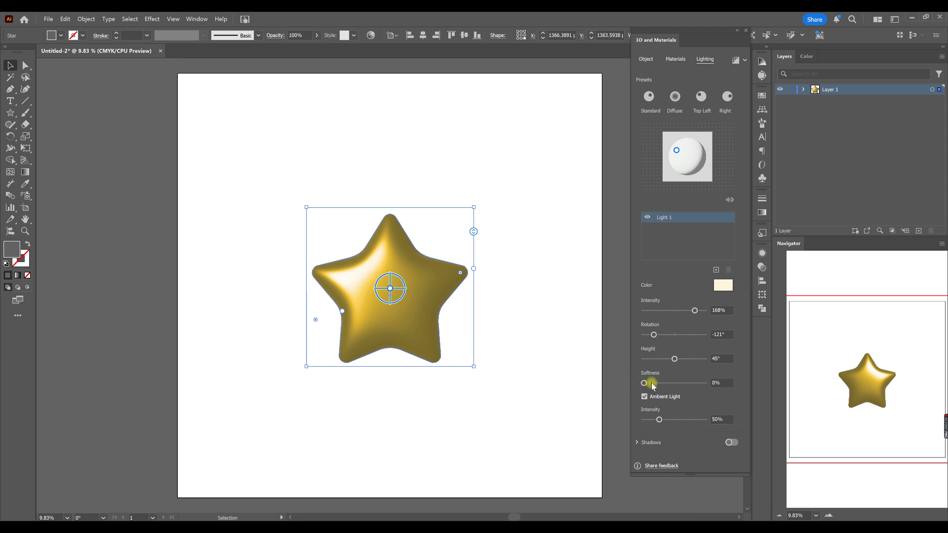
pyautogui.moveTo(671, 361); pyautogui.dragTo(664, 360)
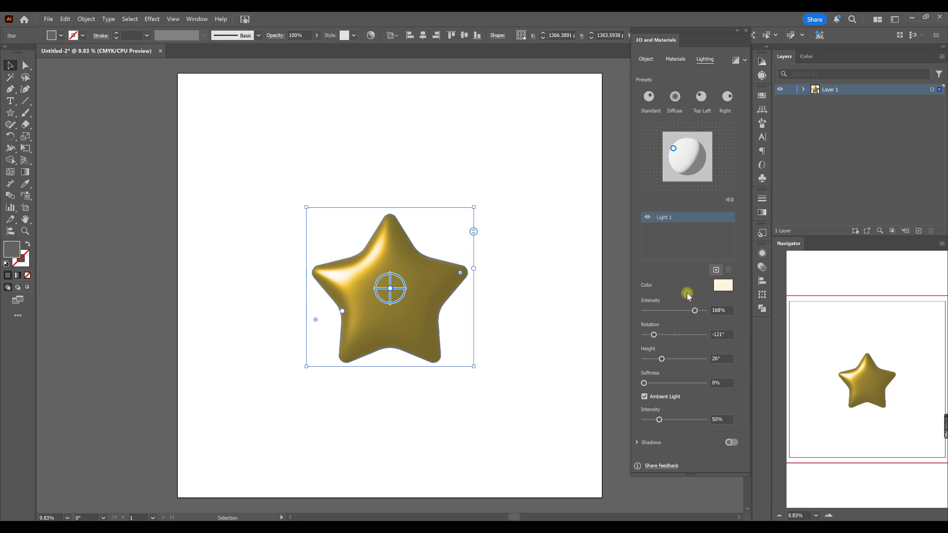
# Step: Add a second light shining from the star's lower right, with 59° rotation and 22° height
pyautogui.click(714, 271)
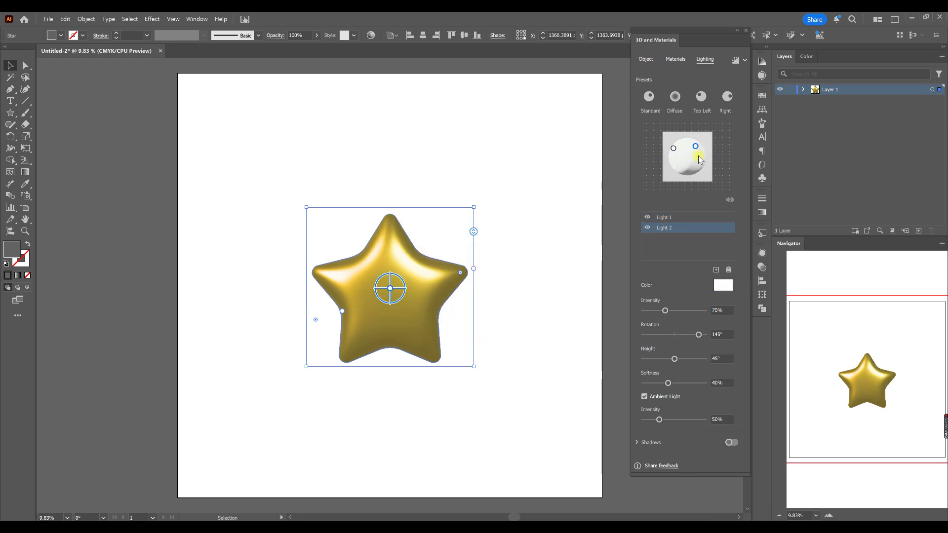
pyautogui.moveTo(700, 168); pyautogui.dragTo(695, 145)
pyautogui.moveTo(701, 170); pyautogui.dragTo(699, 176)
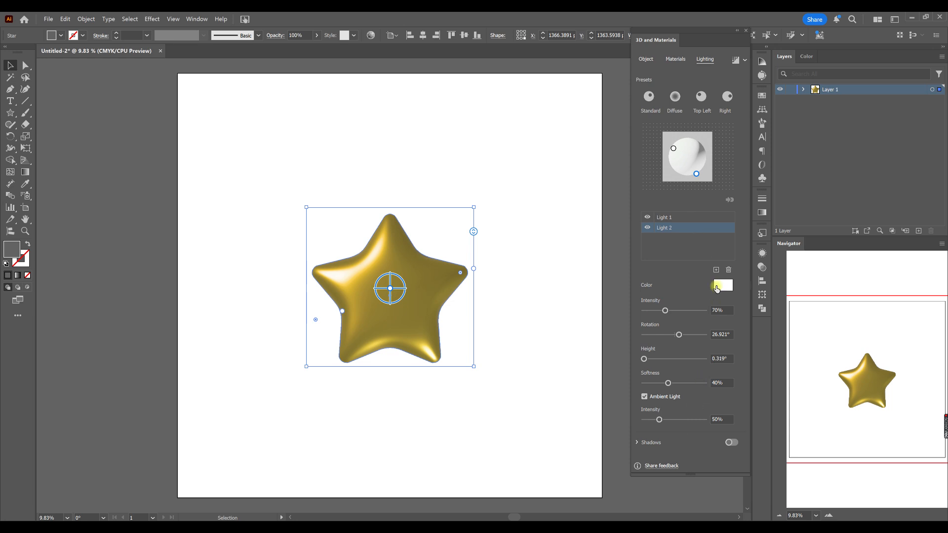
pyautogui.click(696, 175)
pyautogui.moveTo(674, 341); pyautogui.dragTo(686, 338)
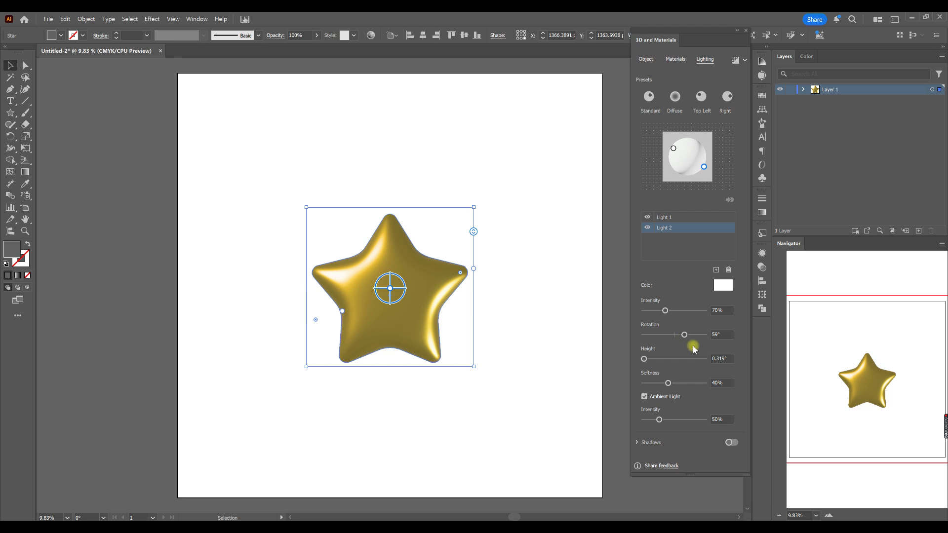
pyautogui.moveTo(643, 359); pyautogui.dragTo(659, 362)
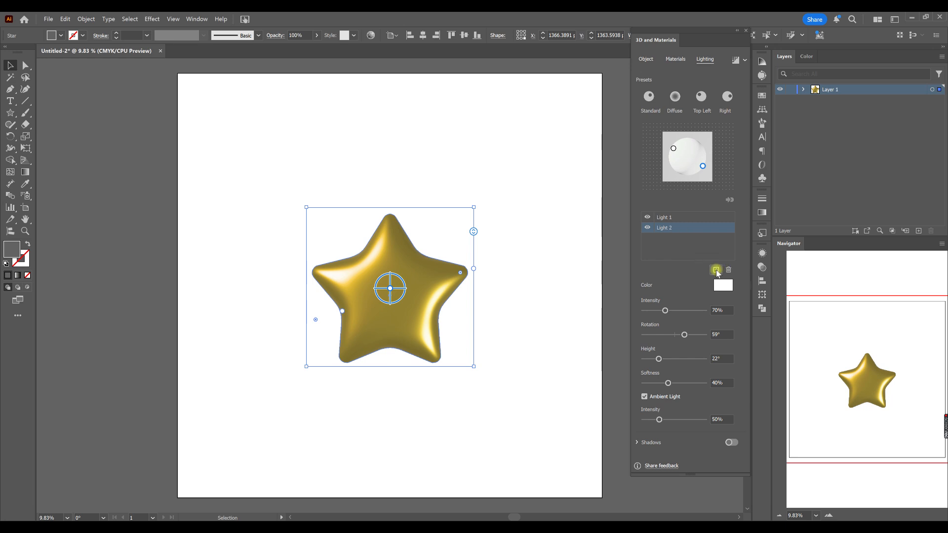
# Step: Change the colour of Light 2 to a pale cream with a hue of about 45°
pyautogui.click(724, 289)
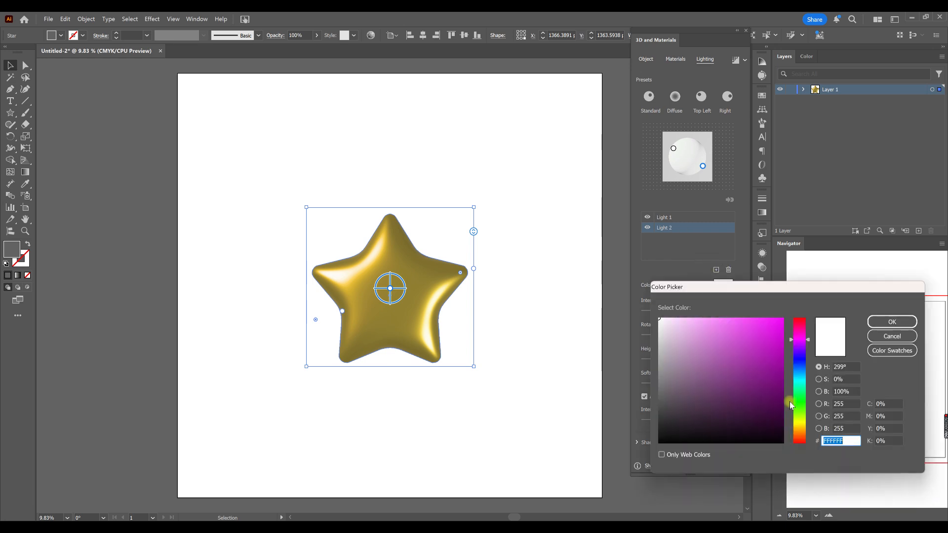
pyautogui.click(800, 429)
pyautogui.moveTo(675, 349); pyautogui.dragTo(675, 321)
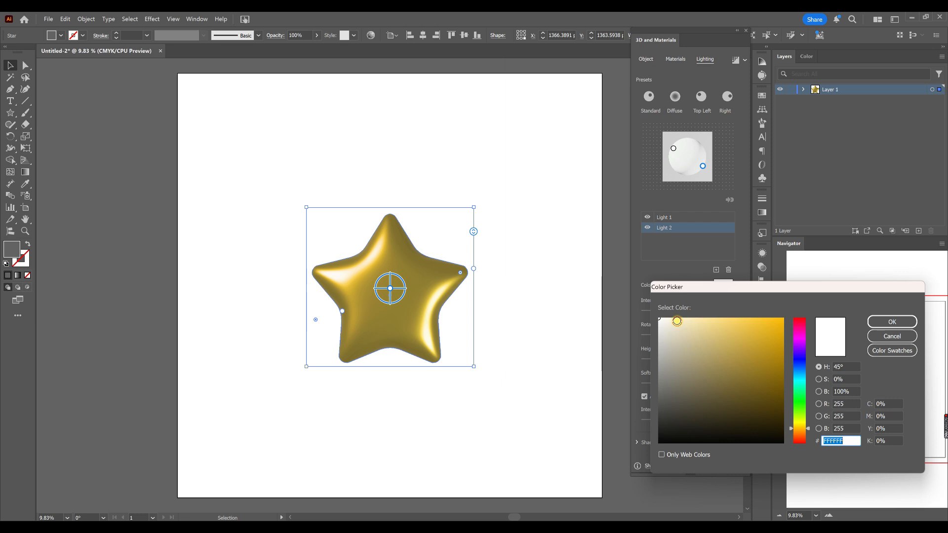
pyautogui.click(879, 322)
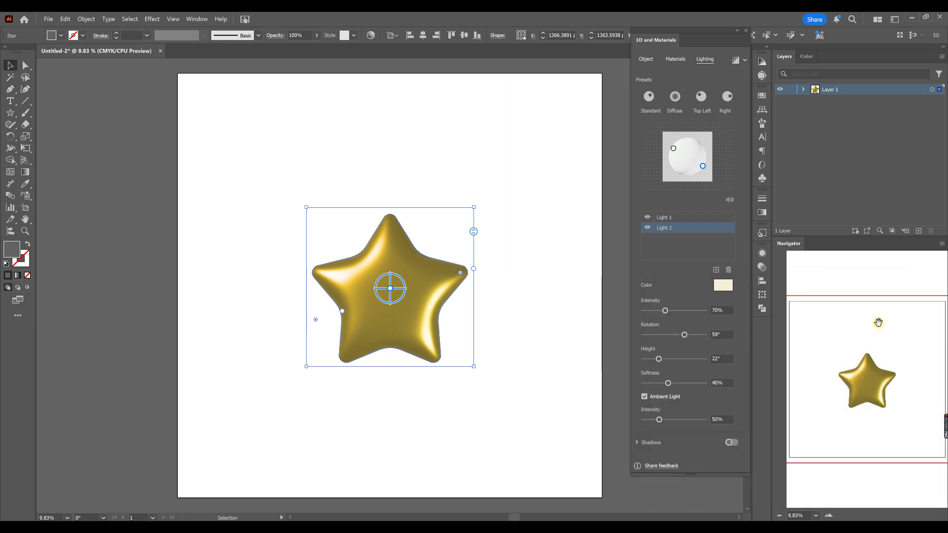
# Step: Add a third light with 31% intensity, -25° rotation and 12° height, shining from below the star
pyautogui.click(716, 270)
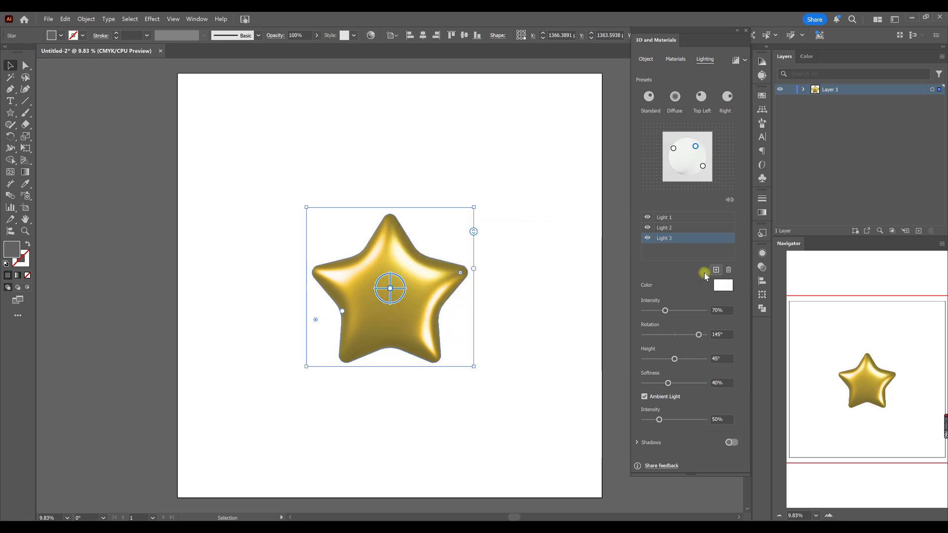
pyautogui.moveTo(666, 311); pyautogui.dragTo(649, 311)
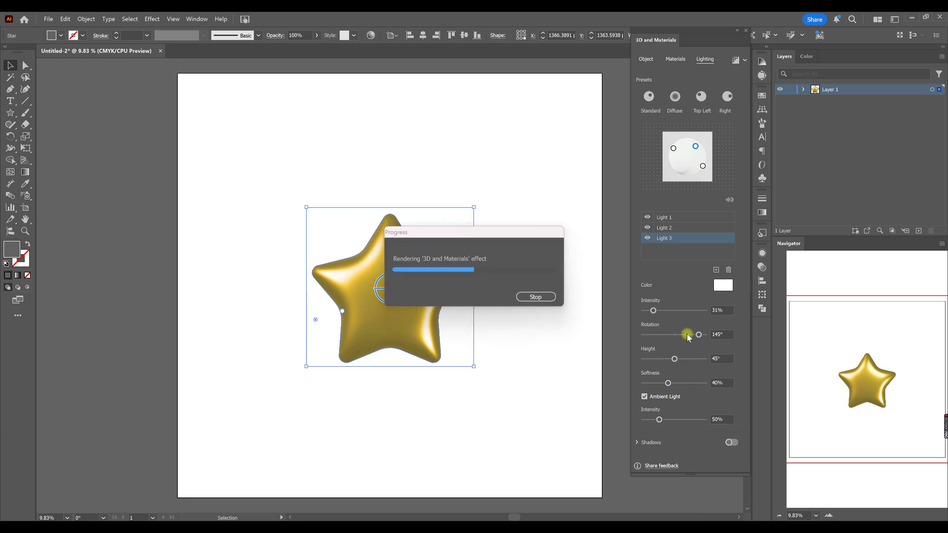
pyautogui.moveTo(698, 335); pyautogui.dragTo(654, 332)
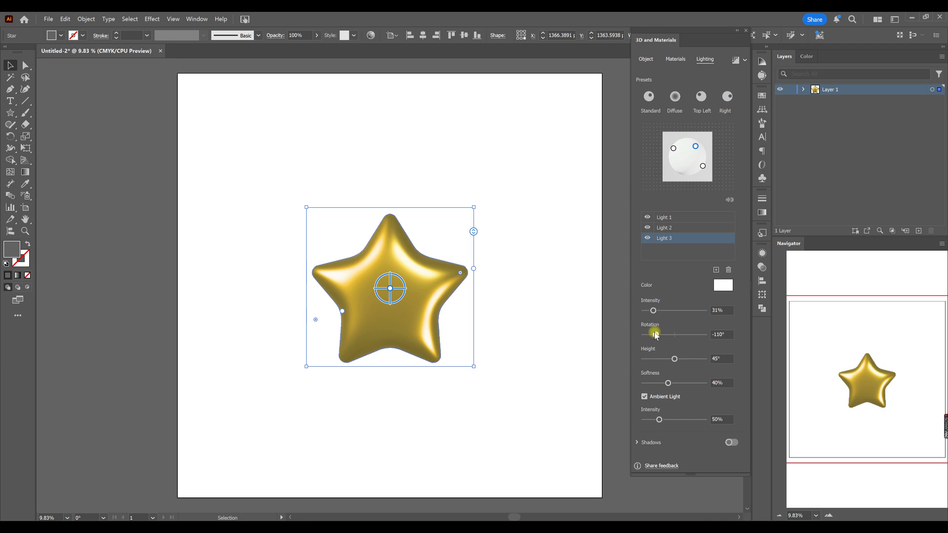
pyautogui.moveTo(645, 333); pyautogui.dragTo(671, 341)
pyautogui.click(675, 359)
pyautogui.moveTo(675, 359); pyautogui.dragTo(653, 360)
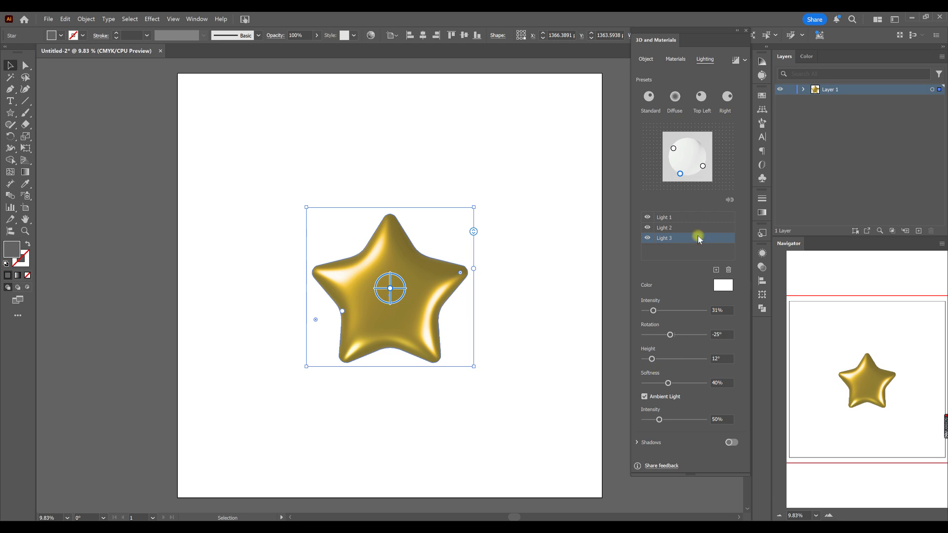
# Step: Tint Light 3 pale yellow with a hue of about 48°
pyautogui.click(721, 284)
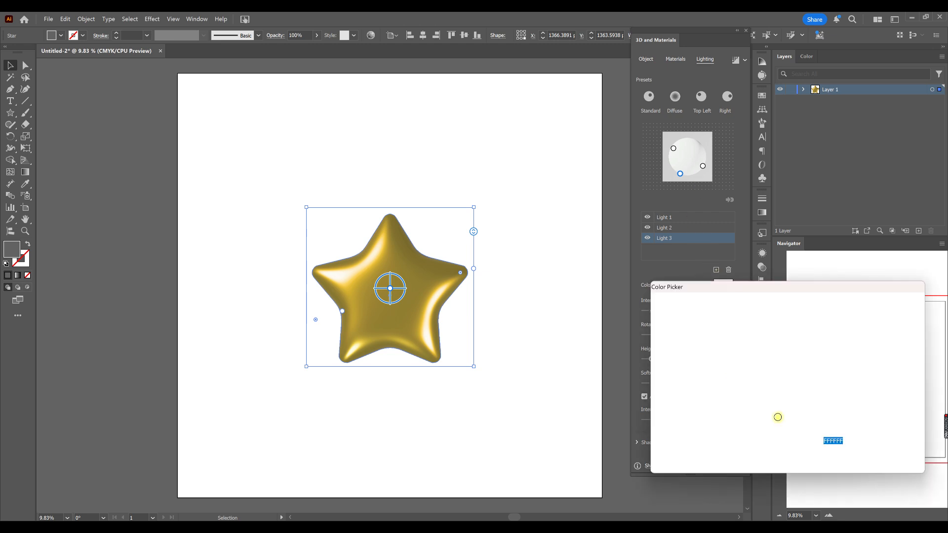
pyautogui.click(799, 427)
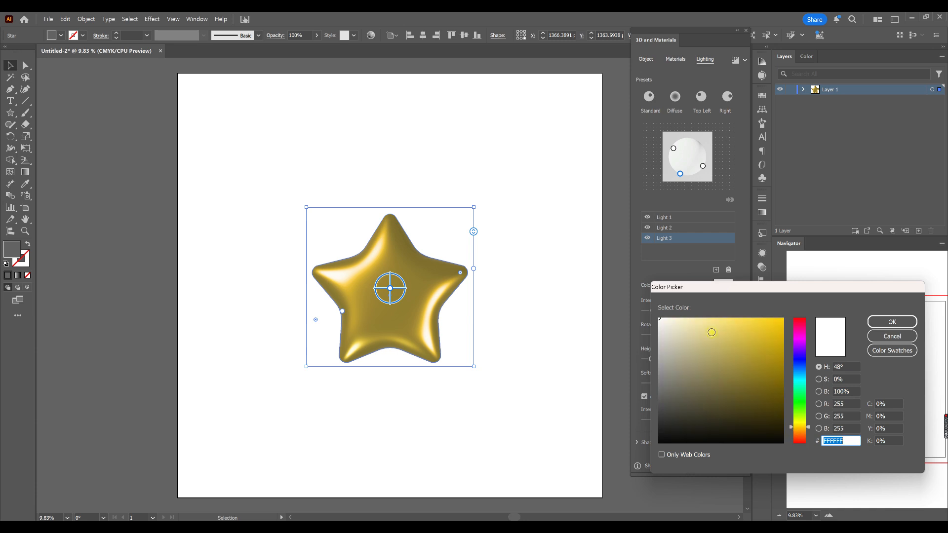
pyautogui.click(878, 321)
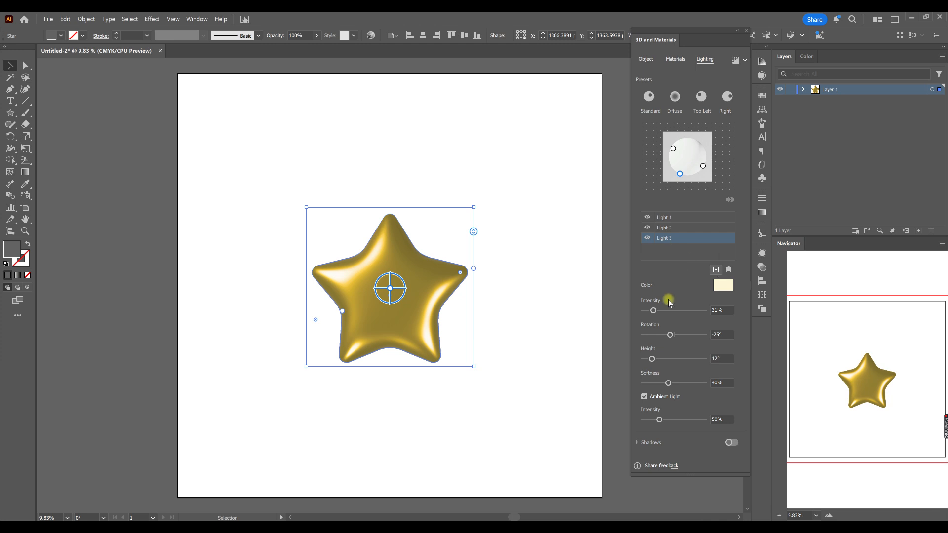
# Step: Add a fourth light at the star's upper right with 43% intensity, 135° rotation and 19° height
pyautogui.moveTo(665, 312)
pyautogui.mouseDown()
pyautogui.moveTo(681, 312)
pyautogui.moveTo(658, 312)
pyautogui.mouseUp()
pyautogui.moveTo(699, 335); pyautogui.dragTo(700, 335)
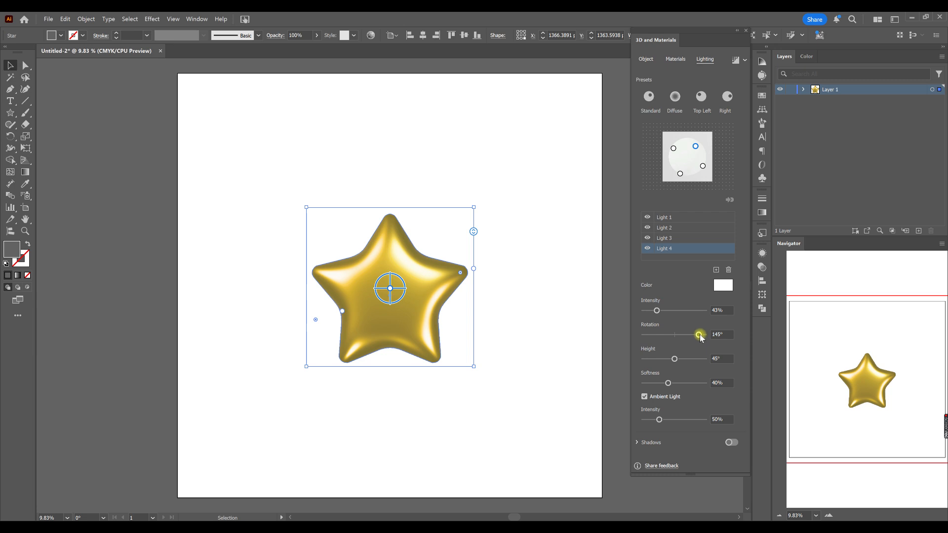
pyautogui.moveTo(700, 335); pyautogui.dragTo(684, 336)
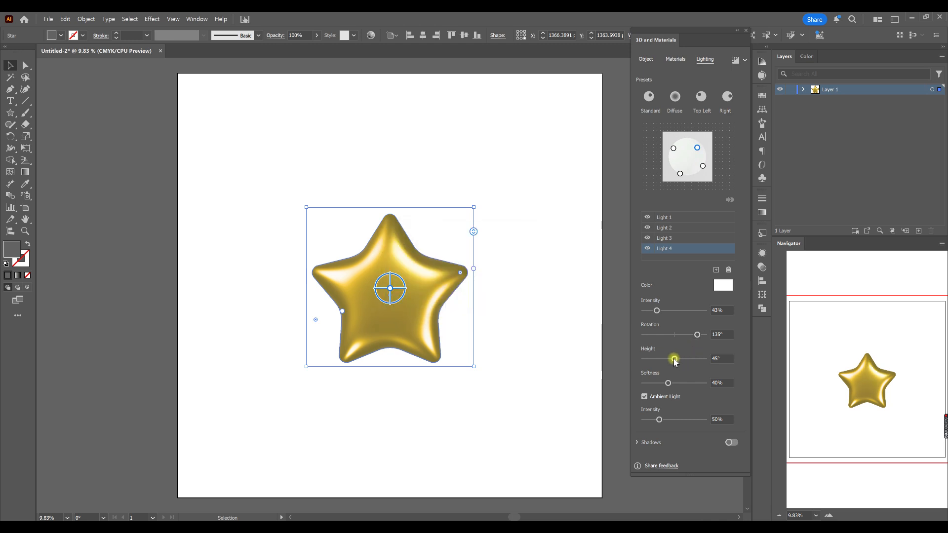
pyautogui.moveTo(674, 361); pyautogui.dragTo(657, 362)
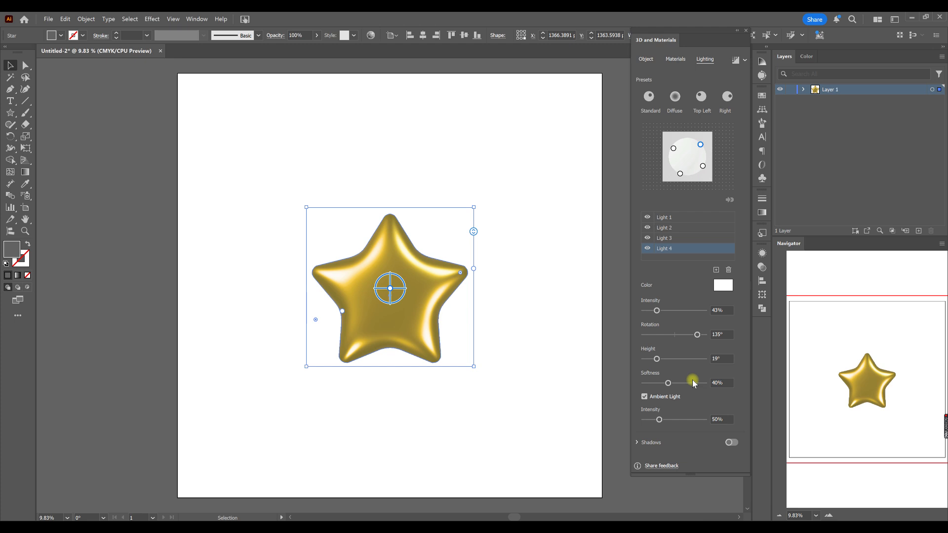
# Step: Try several ambient light intensities on the star and settle on 43%
pyautogui.moveTo(659, 421); pyautogui.dragTo(653, 420)
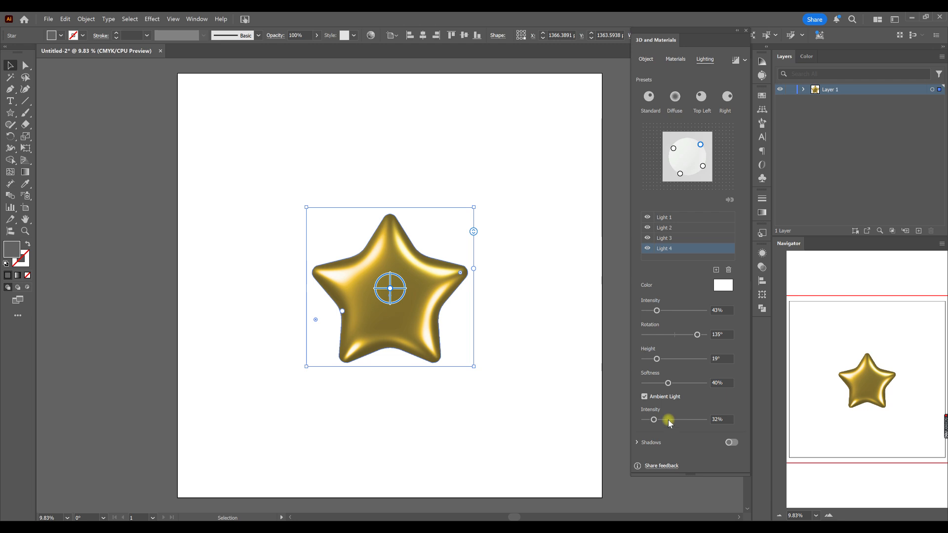
pyautogui.moveTo(654, 420); pyautogui.dragTo(656, 423)
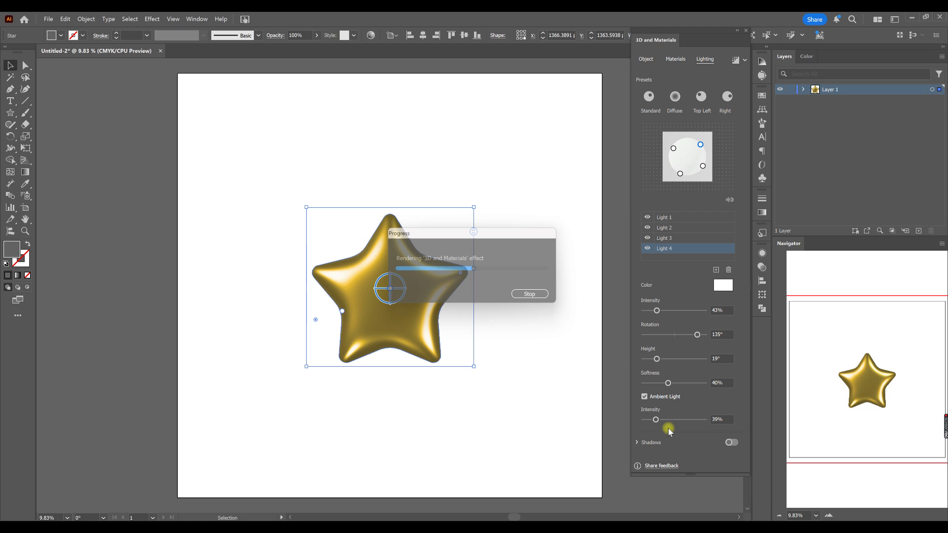
pyautogui.moveTo(656, 421); pyautogui.dragTo(667, 422)
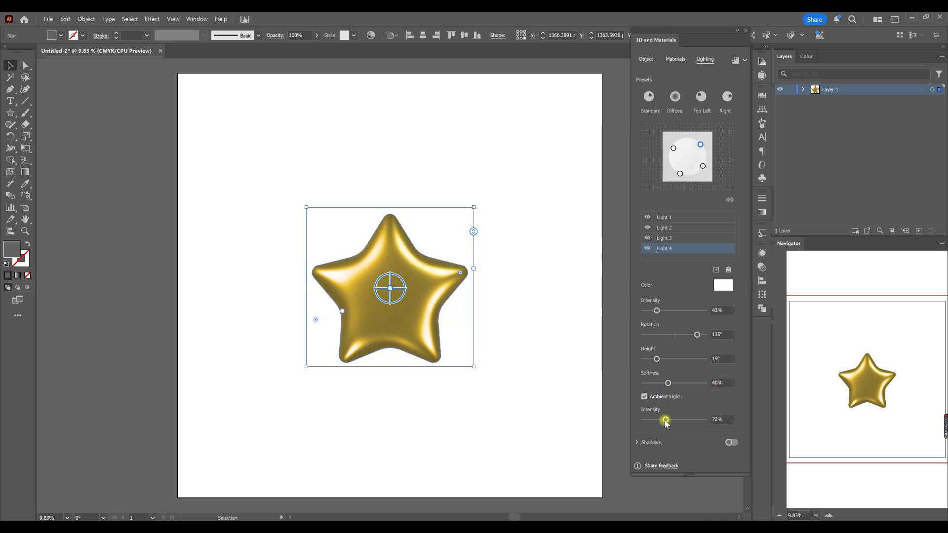
pyautogui.moveTo(666, 422); pyautogui.dragTo(661, 424)
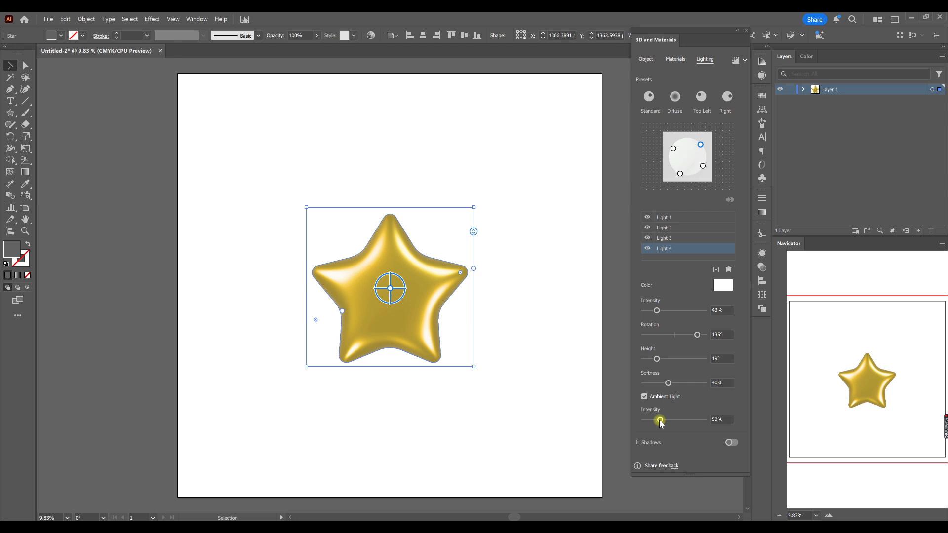
pyautogui.moveTo(660, 424); pyautogui.dragTo(658, 423)
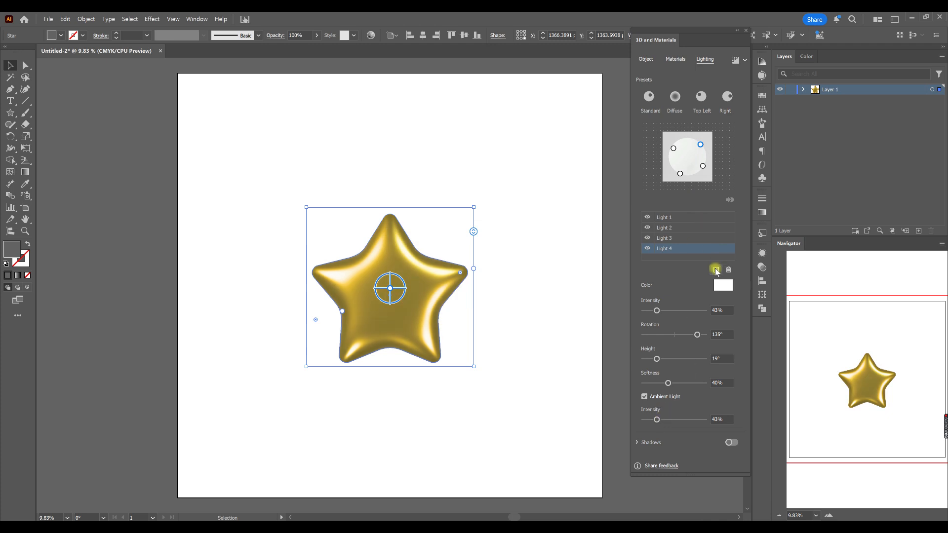
# Step: Change the colour of Light 4 to the pale yellow F4E9AE
pyautogui.click(723, 285)
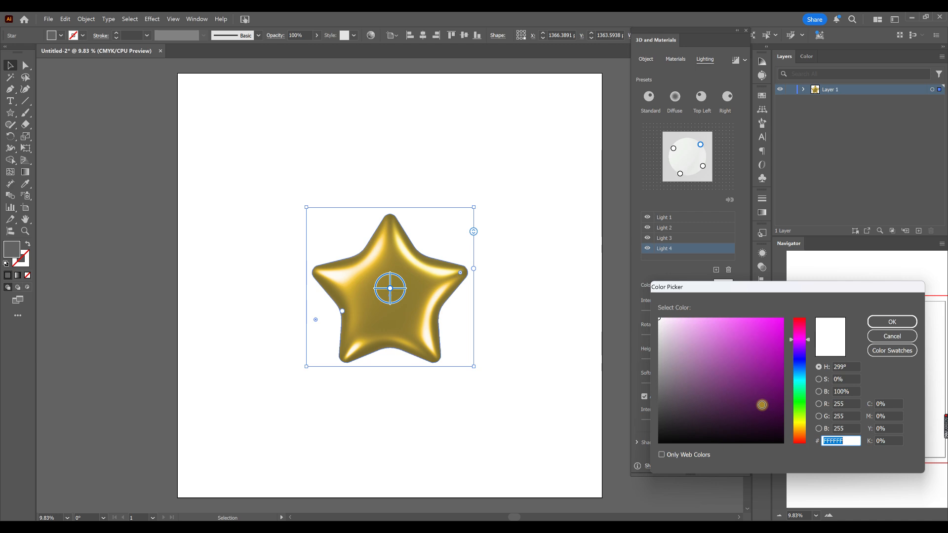
pyautogui.click(800, 426)
pyautogui.click(694, 323)
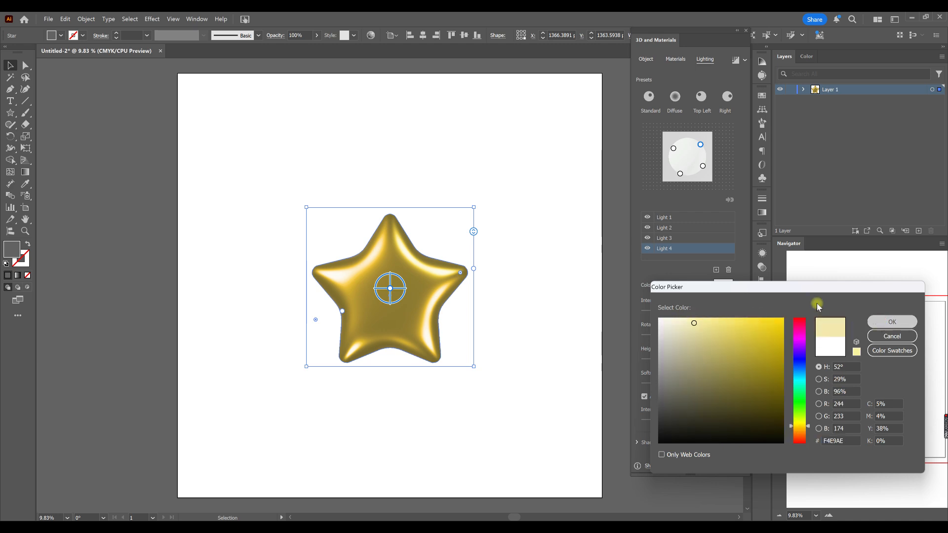
pyautogui.press('Return')
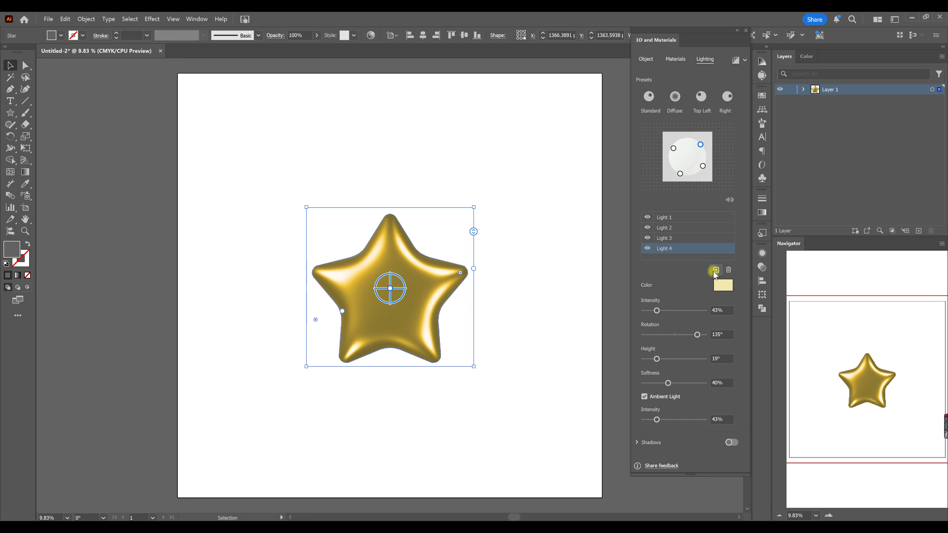
# Step: Add a fifth light with 87% intensity, -124° rotation and 56° height, and raise its softness above 40%
pyautogui.click(716, 270)
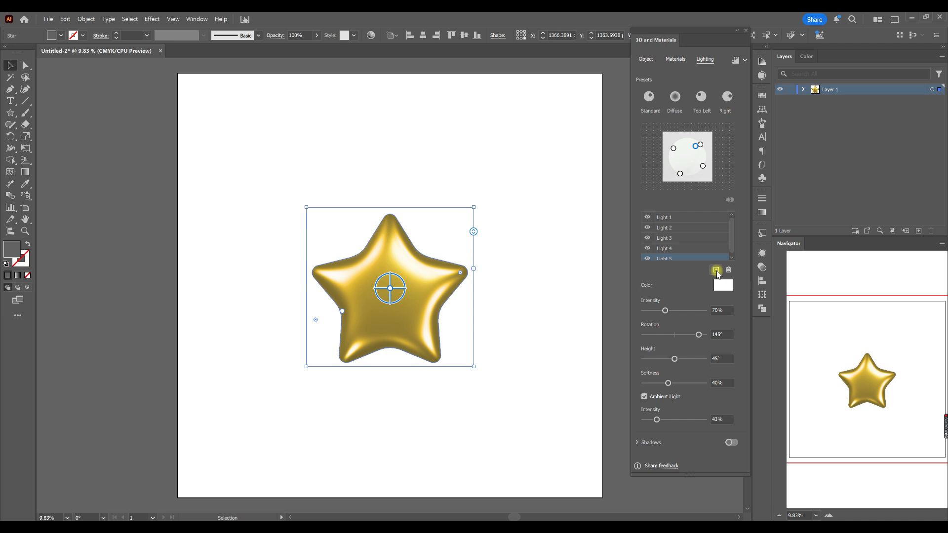
pyautogui.moveTo(666, 311); pyautogui.dragTo(673, 313)
pyautogui.moveTo(698, 335); pyautogui.dragTo(697, 335)
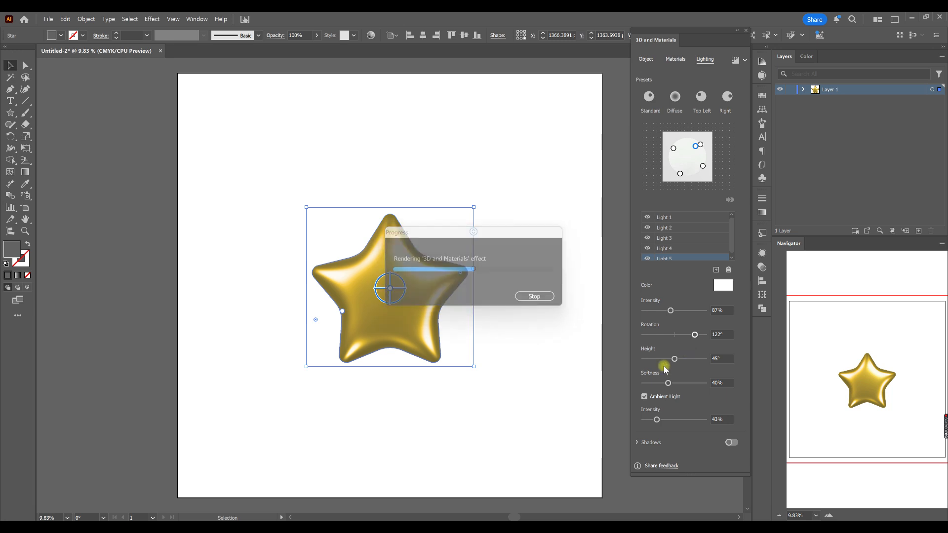
pyautogui.moveTo(675, 360); pyautogui.dragTo(680, 360)
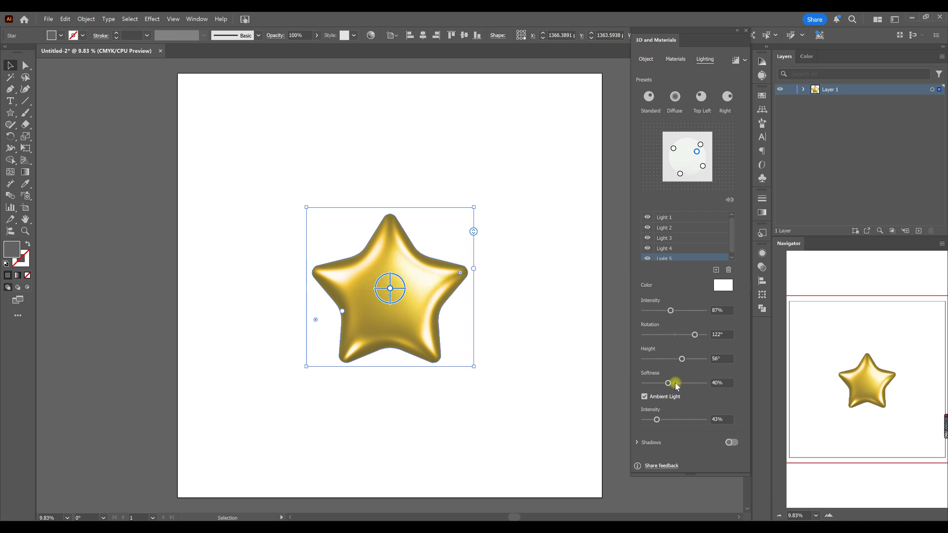
pyautogui.moveTo(694, 335); pyautogui.dragTo(654, 336)
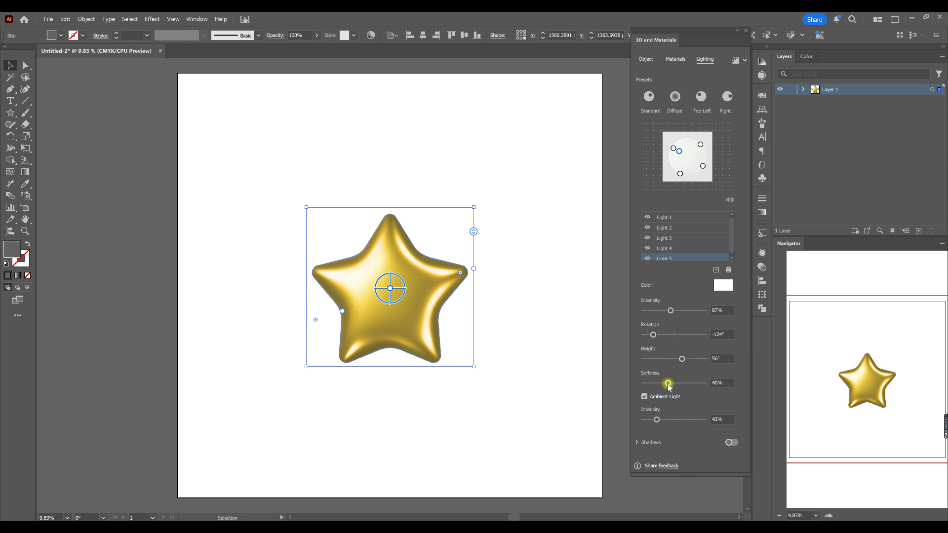
pyautogui.moveTo(669, 384); pyautogui.dragTo(689, 385)
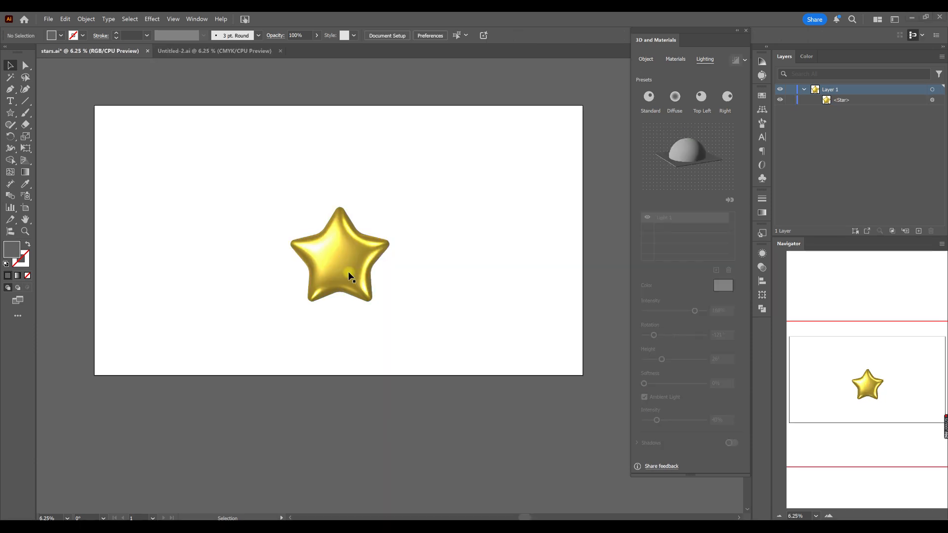
# Step: Duplicate the gold star to its right and reshape the copy with slimmer arms and sharper tips
pyautogui.moveTo(340, 269); pyautogui.dragTo(472, 280)
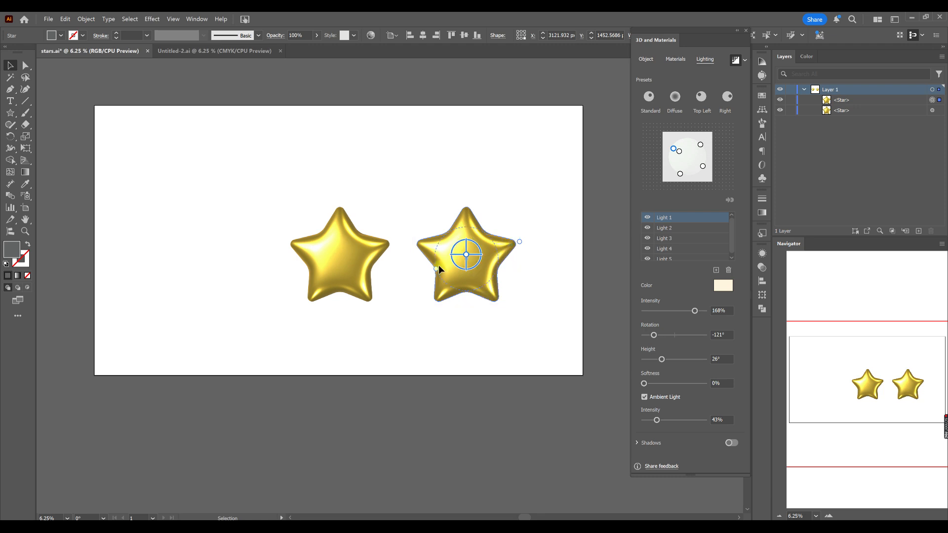
pyautogui.moveTo(435, 268); pyautogui.dragTo(444, 269)
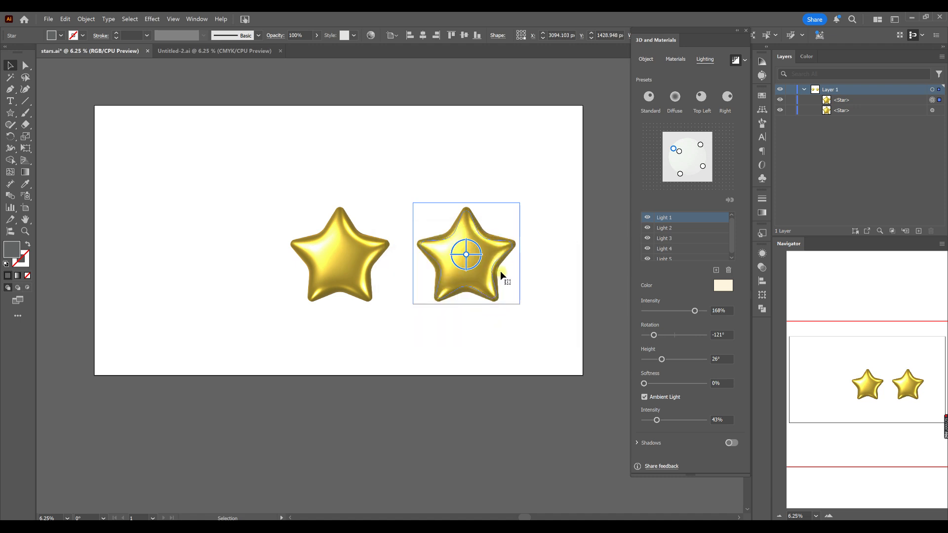
pyautogui.moveTo(506, 247); pyautogui.dragTo(440, 270)
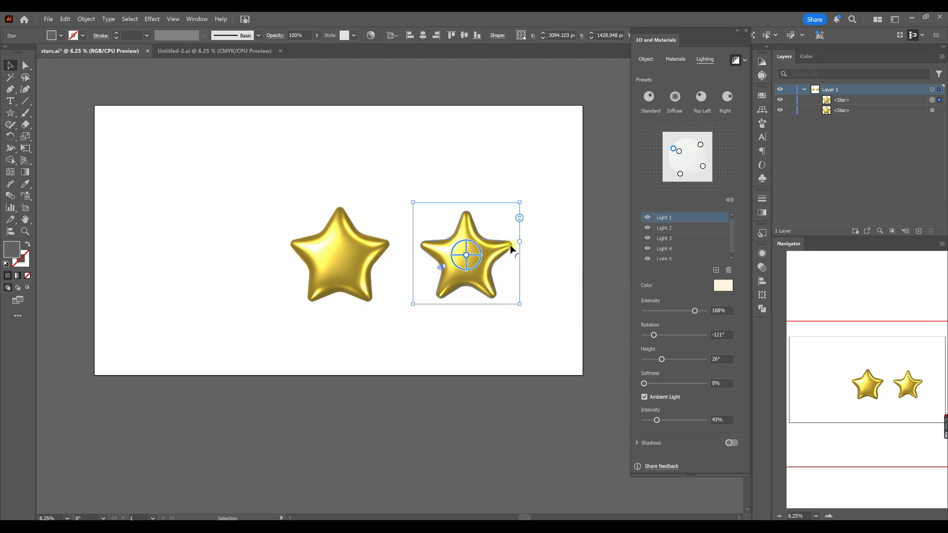
pyautogui.moveTo(509, 245); pyautogui.dragTo(511, 245)
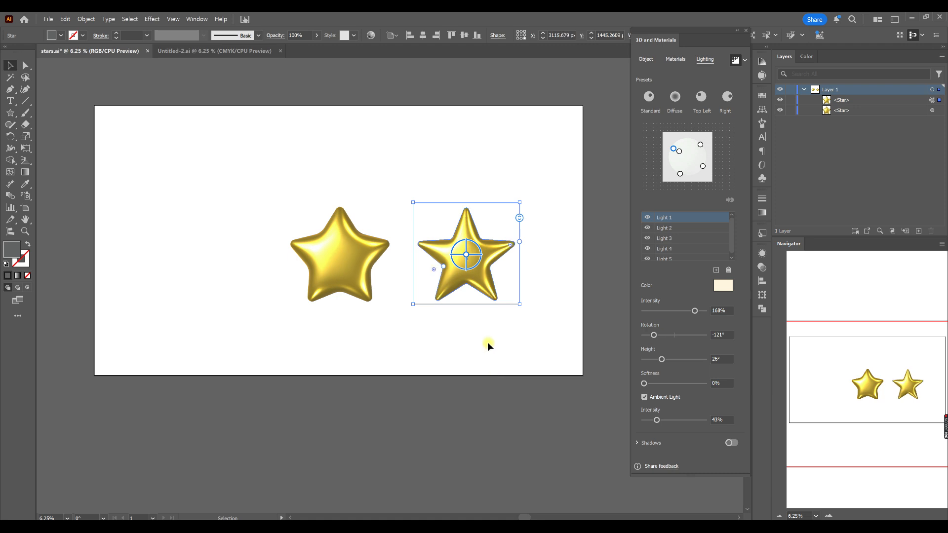
pyautogui.click(459, 375)
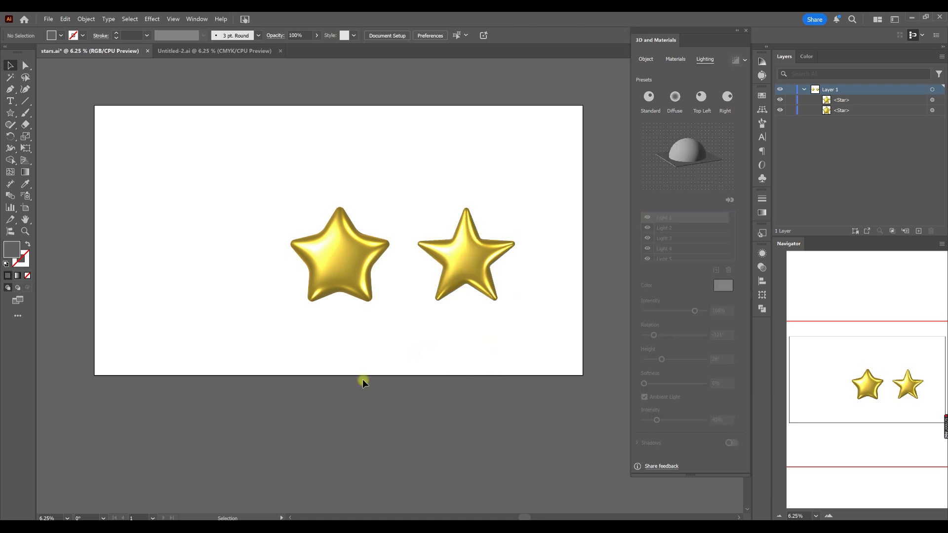
# Step: Duplicate the middle star to its left and reshape the copy into a slim four-pointed star with softly rounded tips
pyautogui.moveTo(352, 271); pyautogui.dragTo(223, 269)
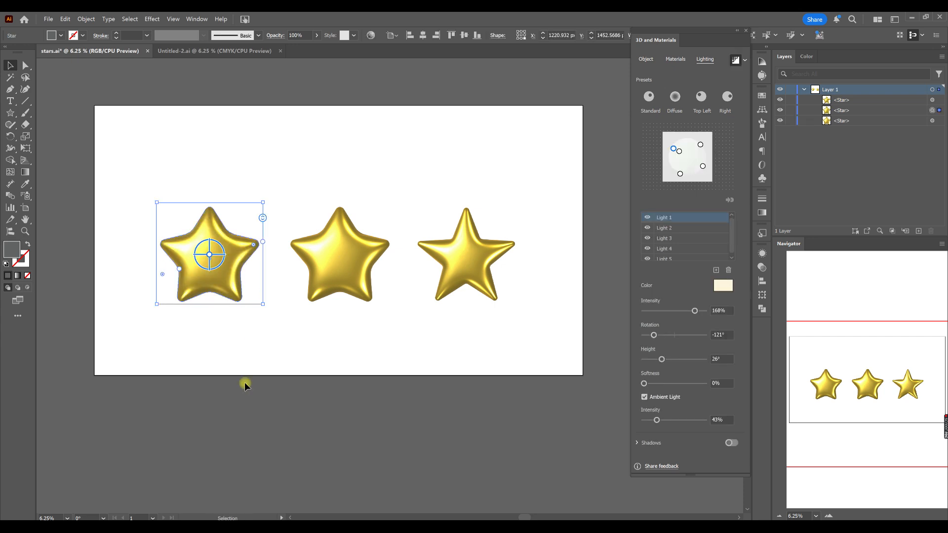
pyautogui.moveTo(264, 218); pyautogui.dragTo(264, 218)
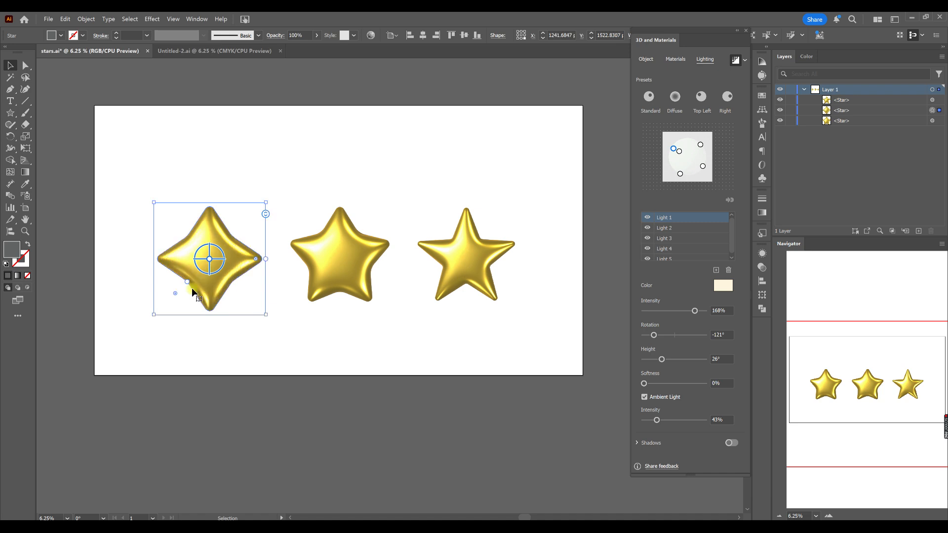
pyautogui.moveTo(188, 282); pyautogui.dragTo(192, 282)
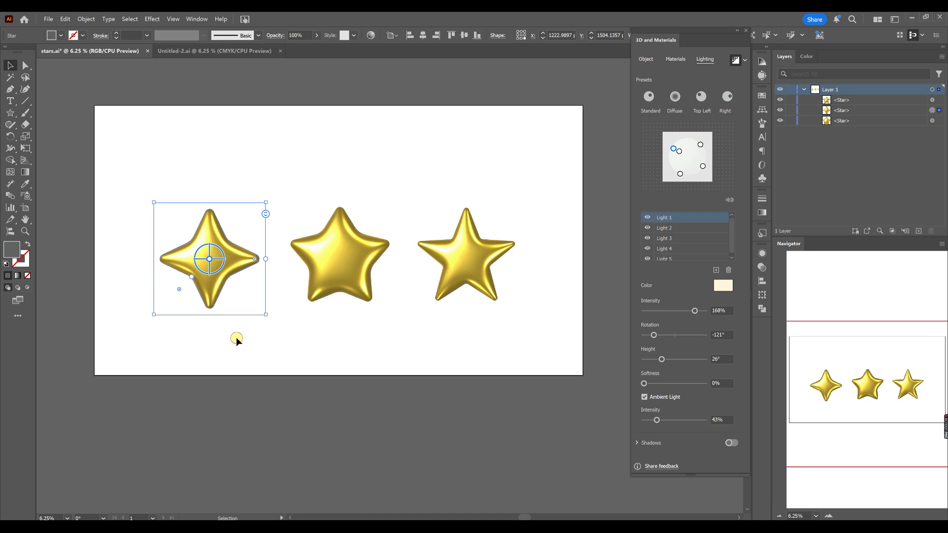
pyautogui.click(352, 353)
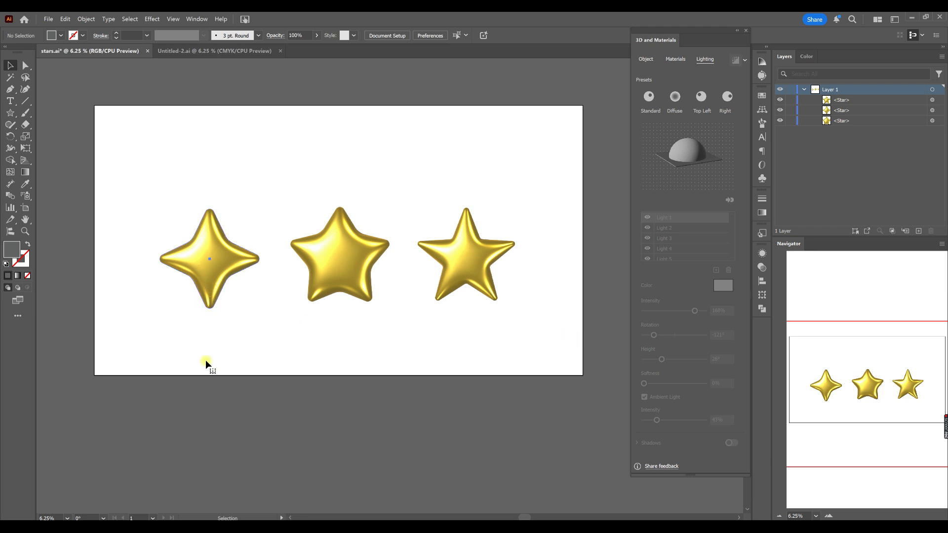
pyautogui.click(194, 253)
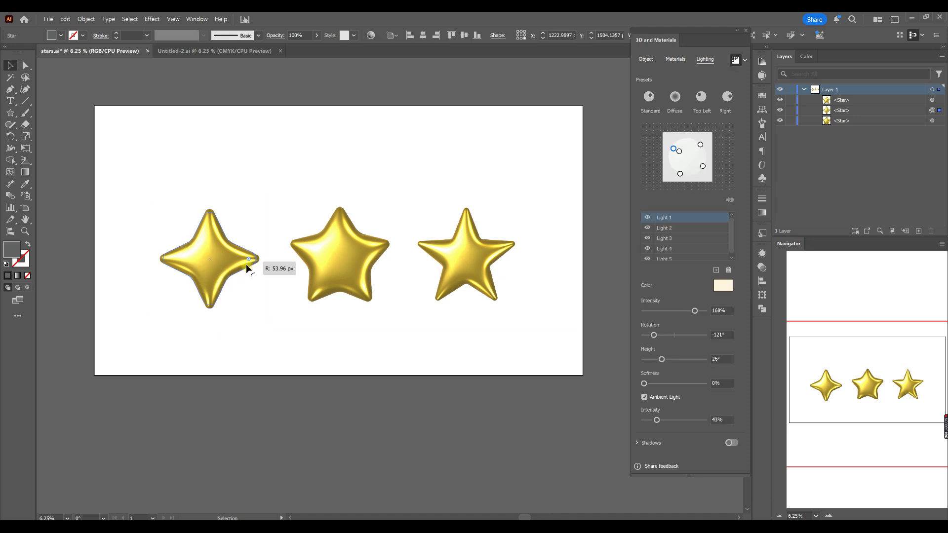
pyautogui.click(228, 336)
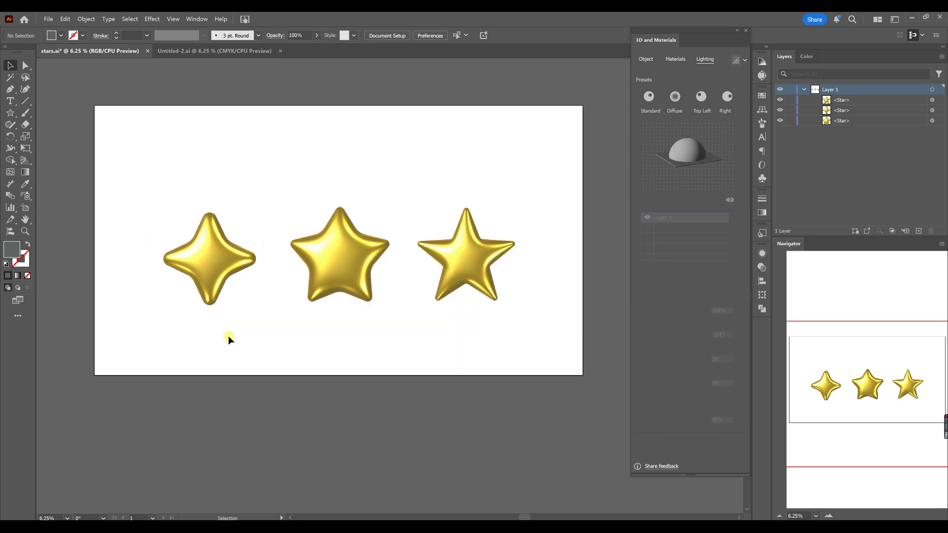